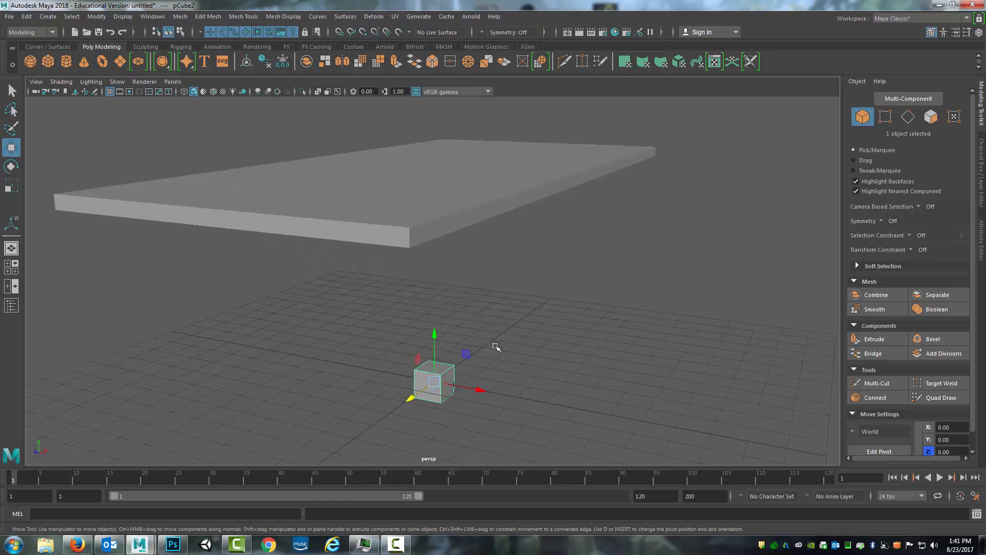
Step: Select the cube's bottom face and raise it onto the grid plane at Y 0 with grid snapping
left_click_drag(452, 328, 467, 315, "alt")
right_click_drag(467, 315, 463, 330)
left_click_drag(463, 331, 386, 311, "alt")
left_click_drag(456, 294, 382, 283, "alt")
left_click(433, 291)
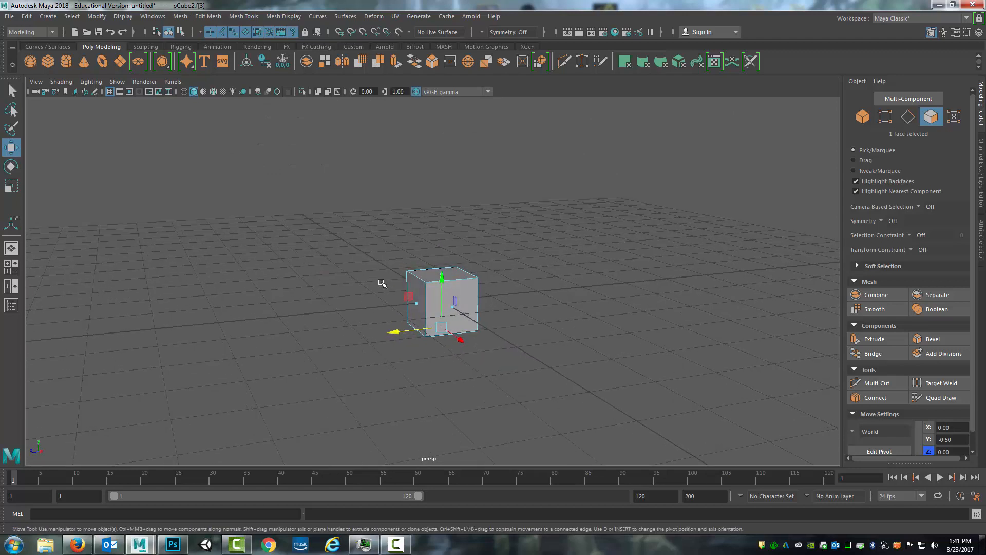
left_click(339, 32)
left_click_drag(442, 278, 443, 306)
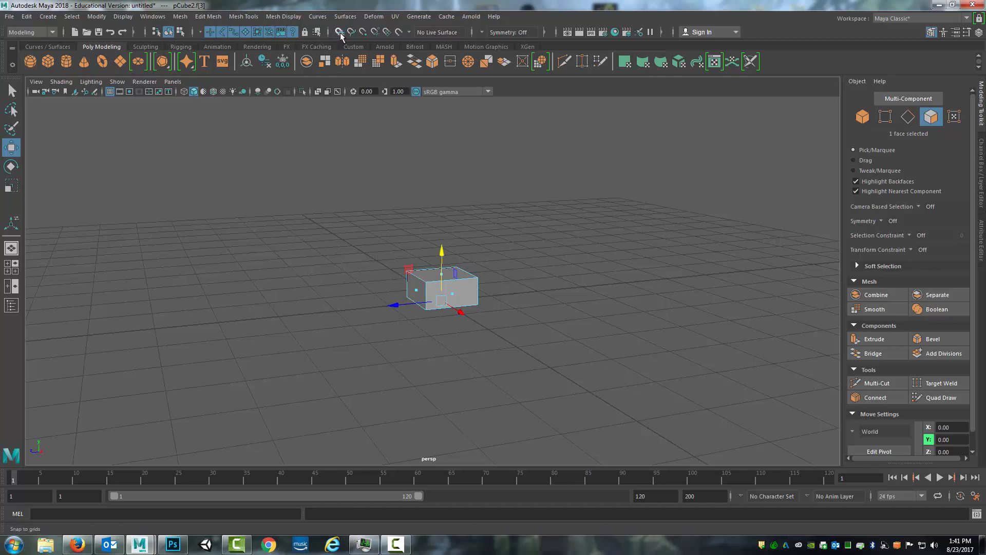
key("x")
left_click_drag(442, 255, 439, 311)
Step: Select the cube's top face and raise it to about Y 1.16
left_click_drag(591, 310, 427, 275, "alt")
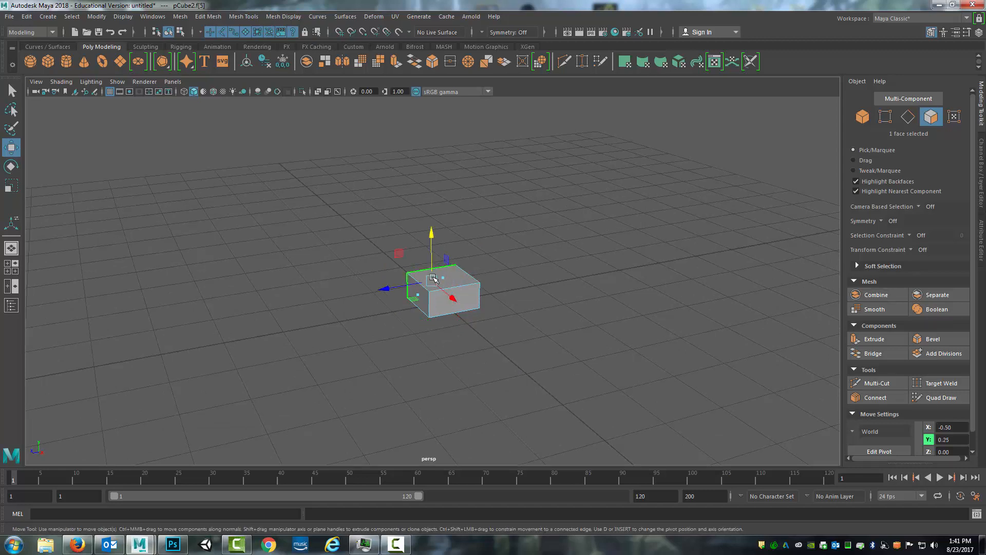
left_click(552, 283)
left_click(450, 280)
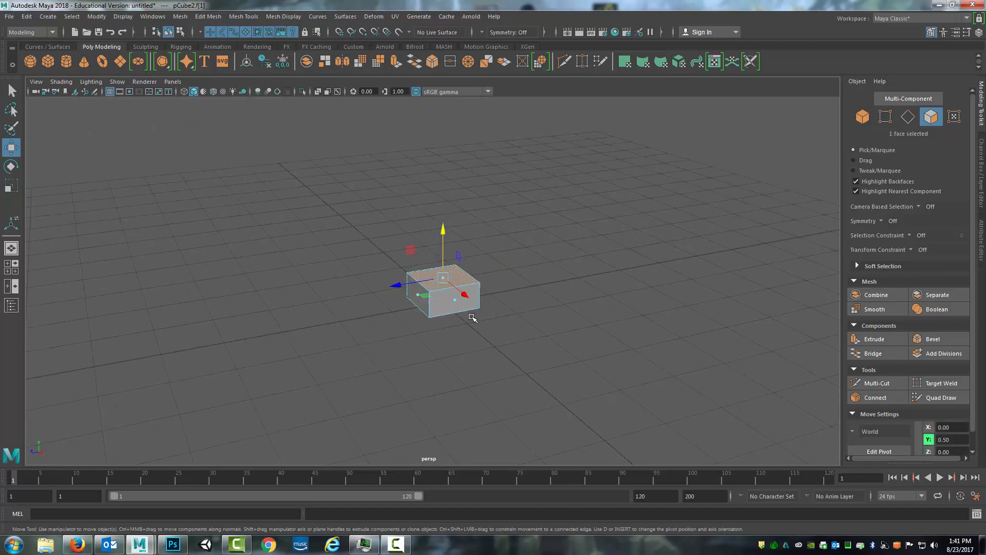
key("r")
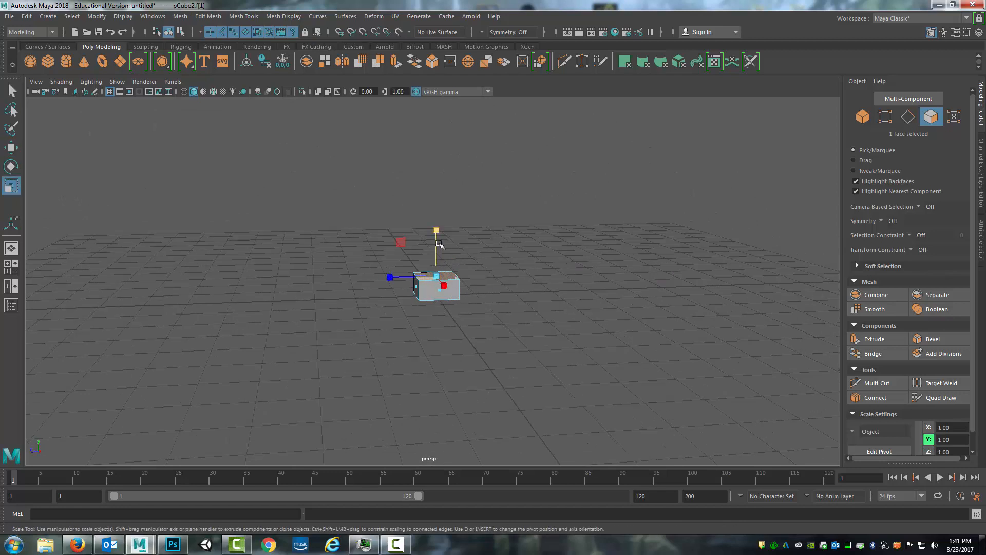
key("w")
left_click_drag(436, 228, 437, 212)
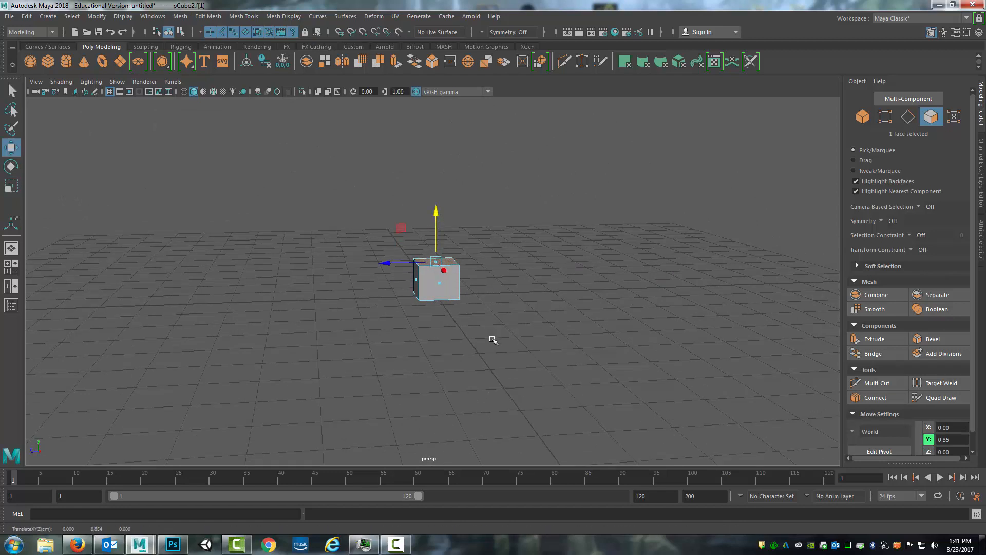
left_click_drag(493, 340, 462, 326, "alt")
scroll(520, 265, "up", 3)
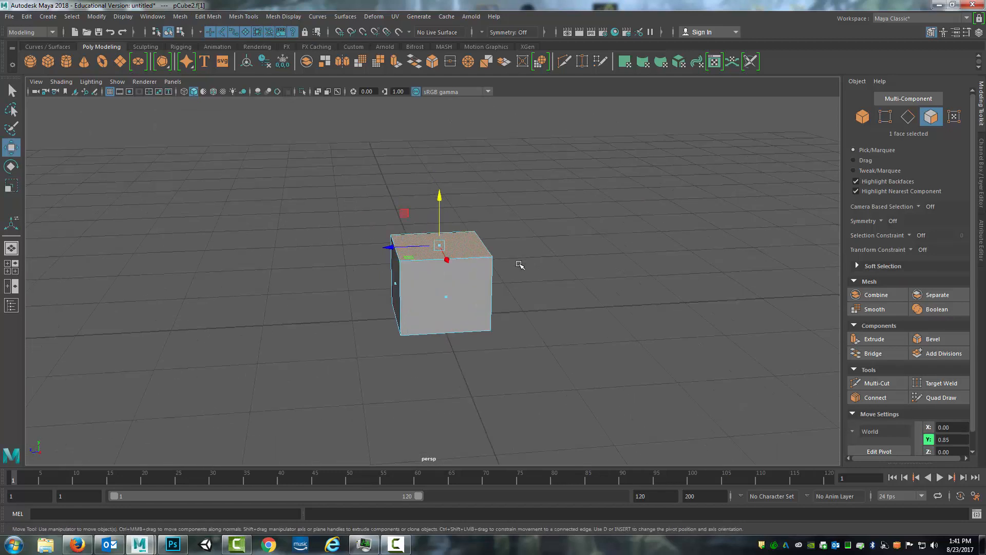
scroll(520, 265, "down", 3)
left_click_drag(489, 255, 436, 315, "alt")
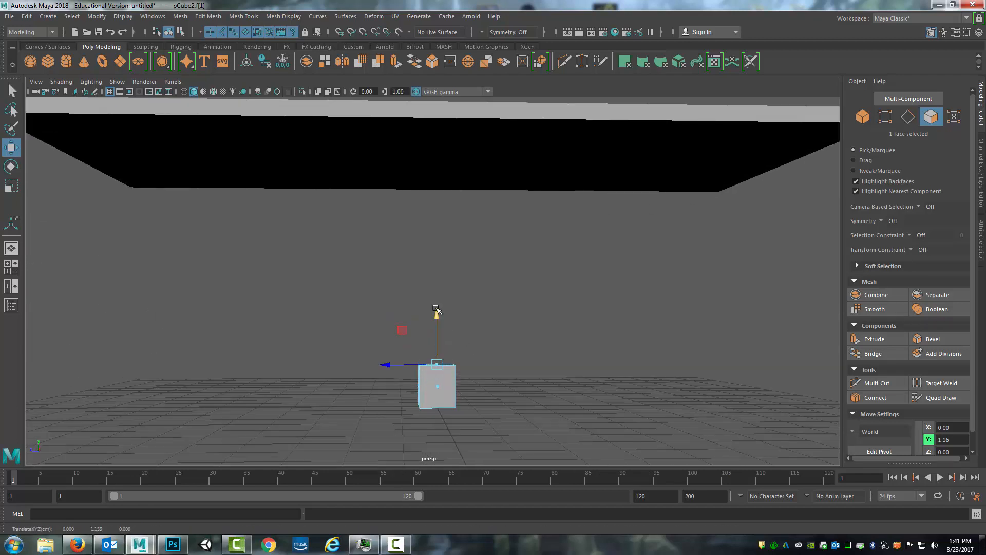
Step: Extrude the top face, scale it inward and raise it to about Y 1.76 to form a tapered shoulder
left_click(395, 61)
key("r")
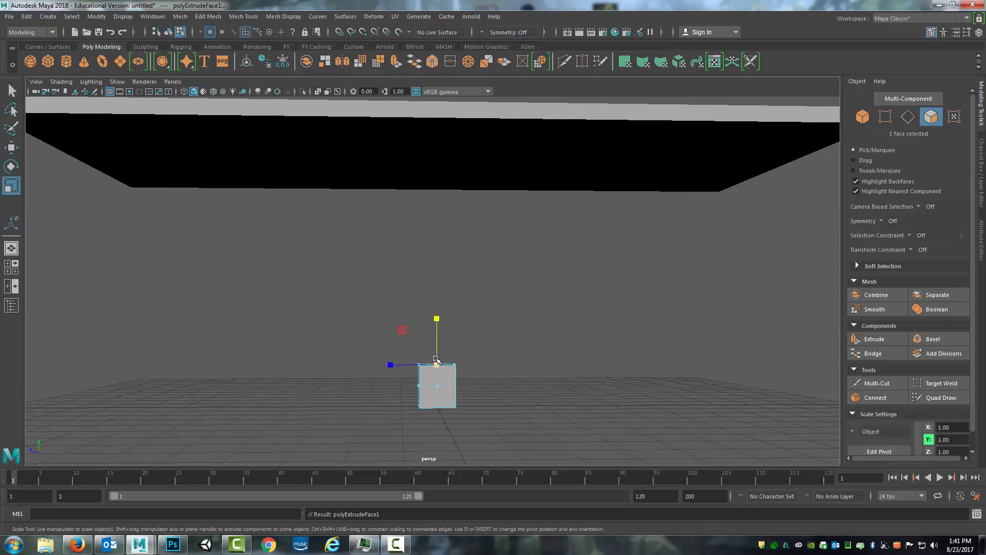
key("w")
left_click_drag(437, 329, 434, 294)
Step: Extrude the narrowed top face straight up to about Y 6.07 to form the long leg shaft
left_click(396, 61)
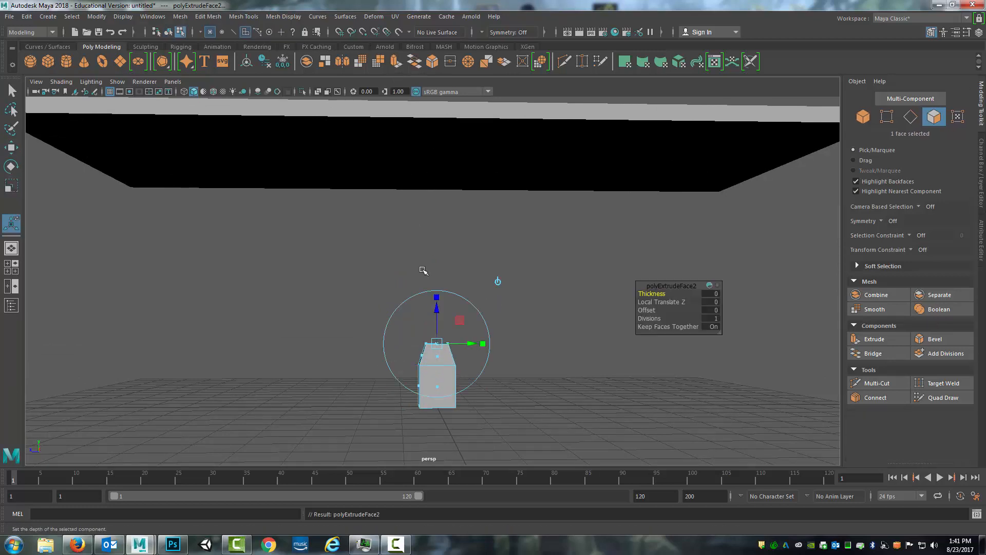
key("w")
left_click_drag(436, 296, 419, 147)
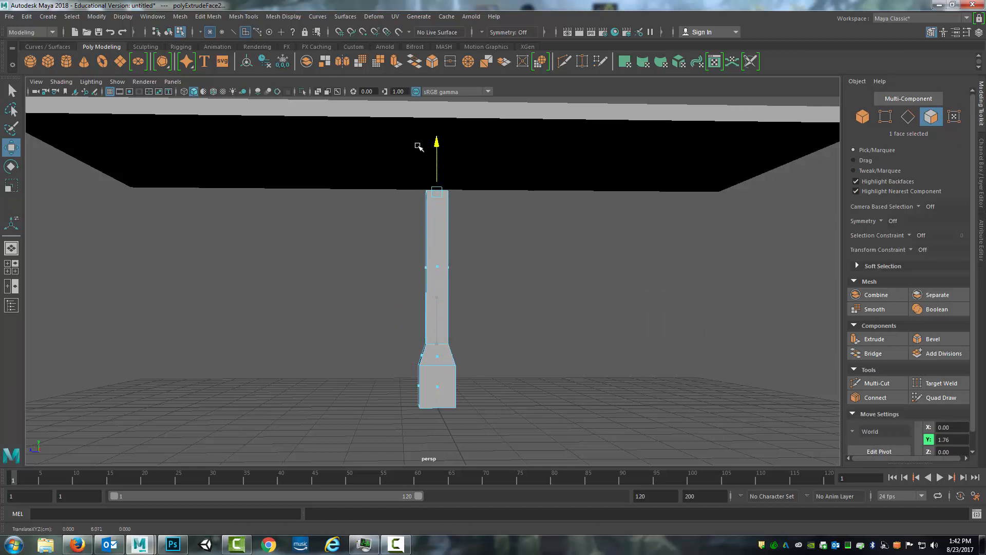
Step: Extrude and widen the shaft's top into a flared collar at about Y 6.28, and extrude a straight block above it to about Y 7.15
left_click(397, 62)
key("r")
key("w")
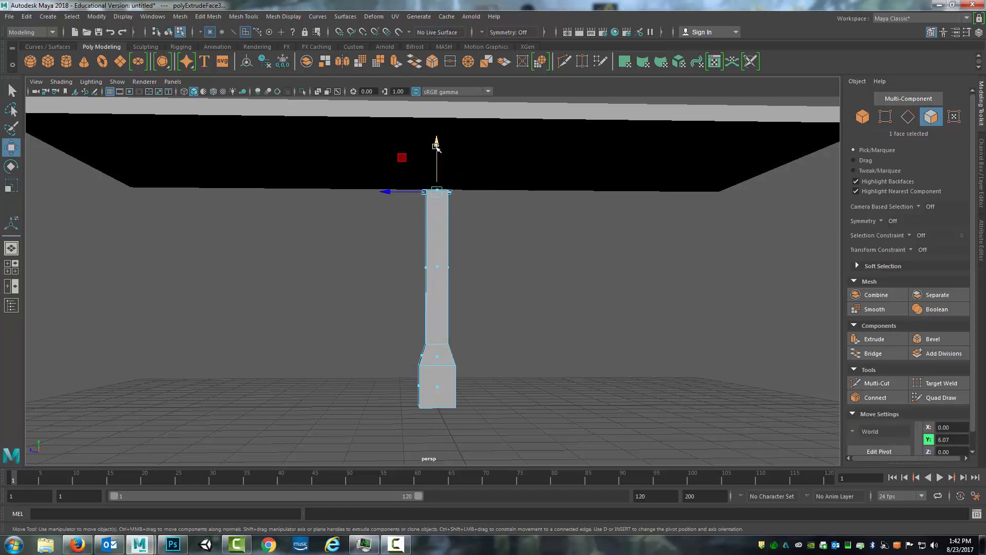
left_click_drag(438, 155, 436, 109)
left_click(397, 61)
key("w")
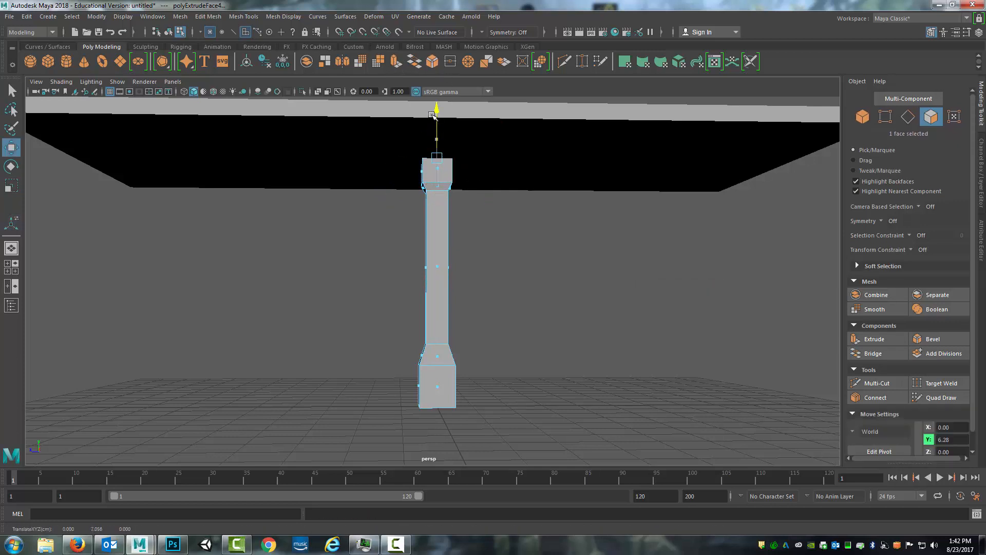
Step: In wireframe display, snap the leg's top face vertically to a lower corner point of the tabletop
left_click_drag(465, 204, 443, 301, "alt")
key("4")
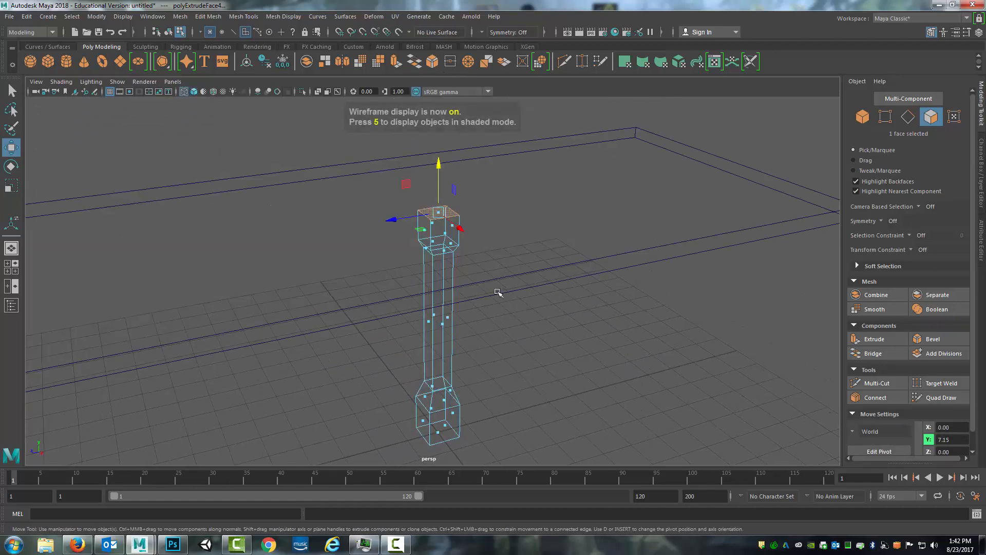
left_click_drag(497, 288, 440, 316, "alt")
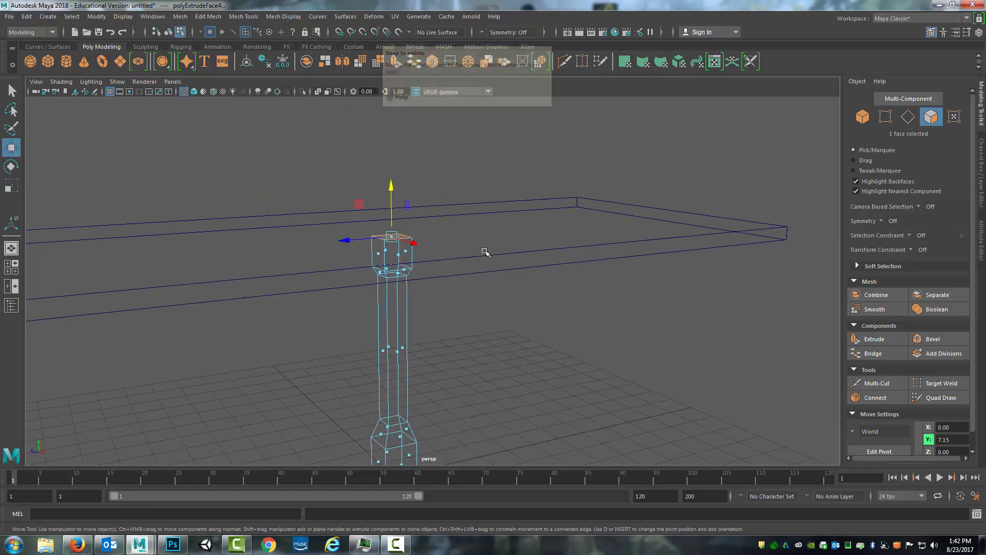
key("v")
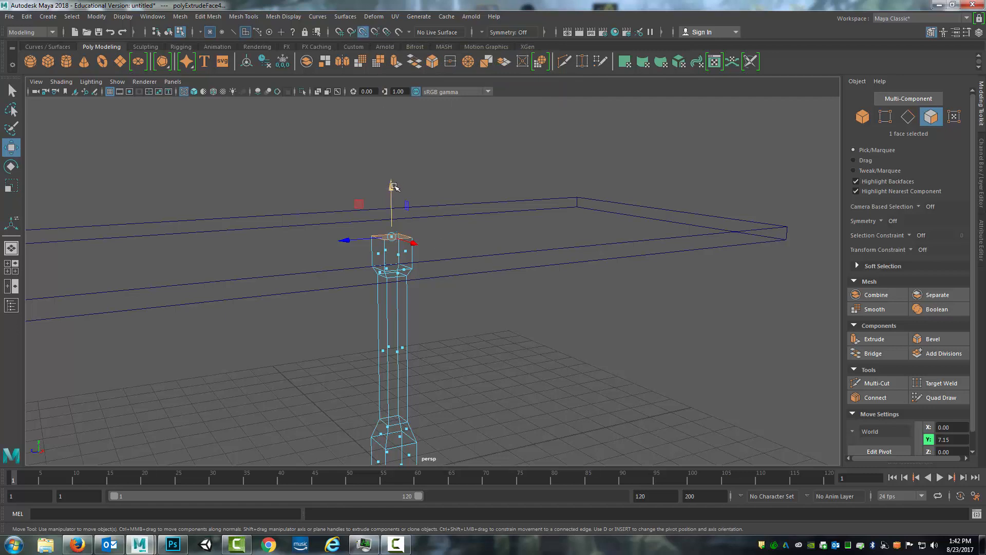
left_click_drag(393, 186, 393, 187)
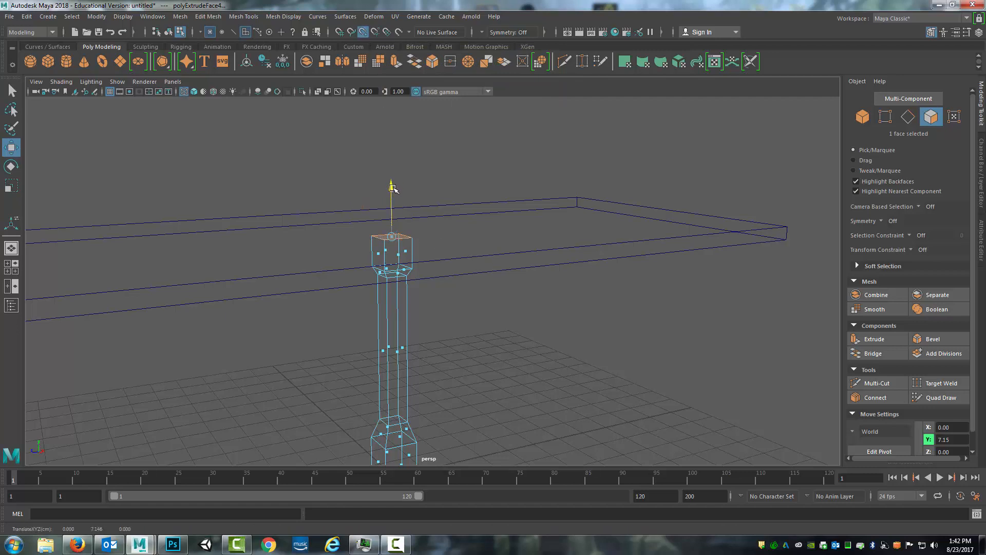
left_click_drag(497, 190, 577, 197)
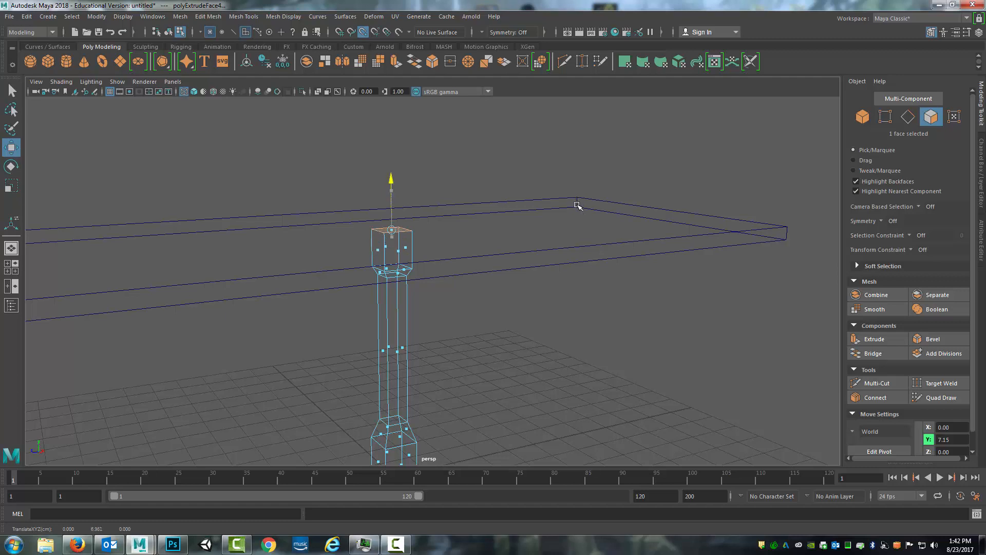
middle_click_drag(578, 205, 578, 206)
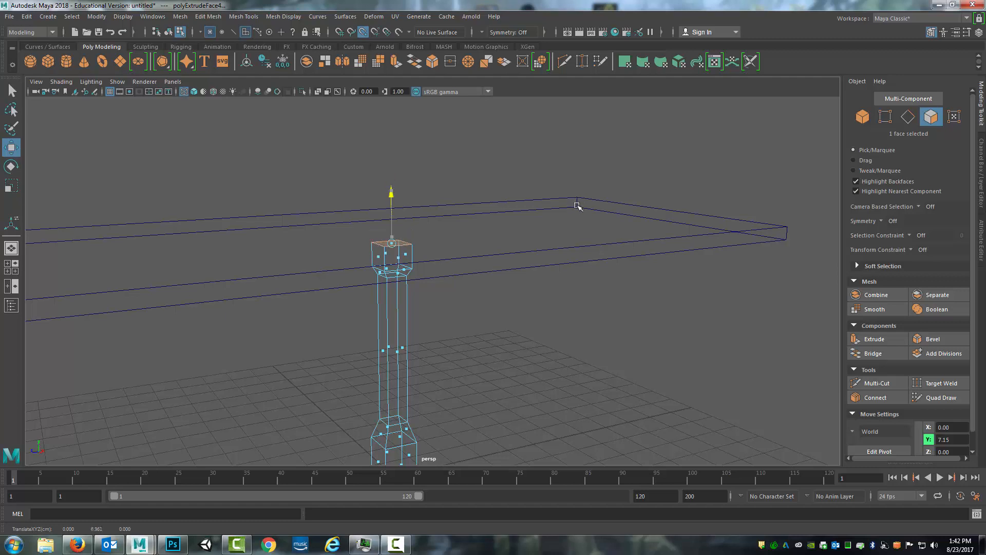
Step: Delete the leg's top face under the tabletop, and return to textured shaded display and object selection
left_click_drag(563, 273, 480, 321, "alt")
key("5")
mouse_move(416, 324)
left_mouse_down("alt")
mouse_move(418, 293)
mouse_move(447, 315)
mouse_move(434, 287)
mouse_move(467, 279)
mouse_move(456, 287)
mouse_move(438, 269)
mouse_move(464, 263)
left_mouse_up("alt")
key("4")
left_click(456, 287)
key("6")
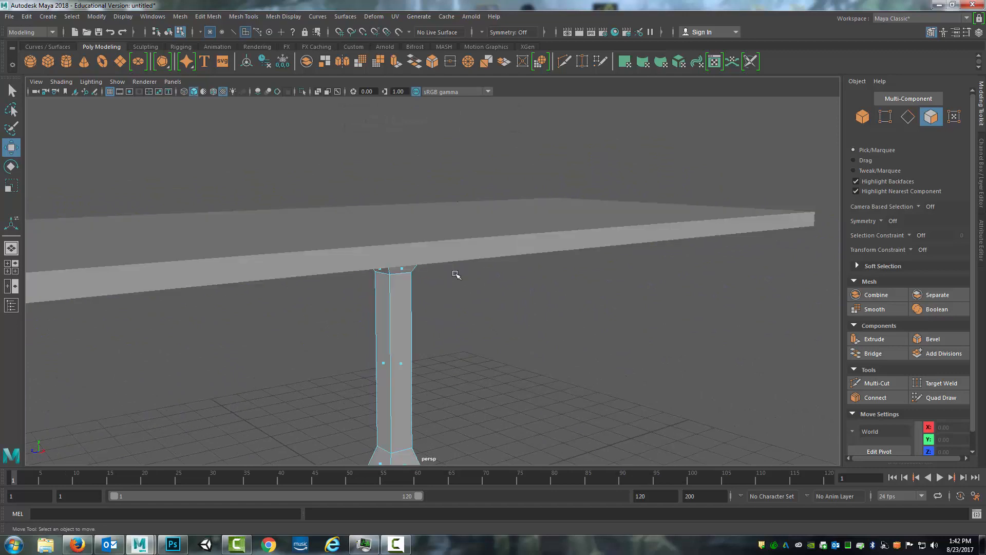
right_click(387, 248)
left_click(437, 234)
scroll(425, 320, "up", 2)
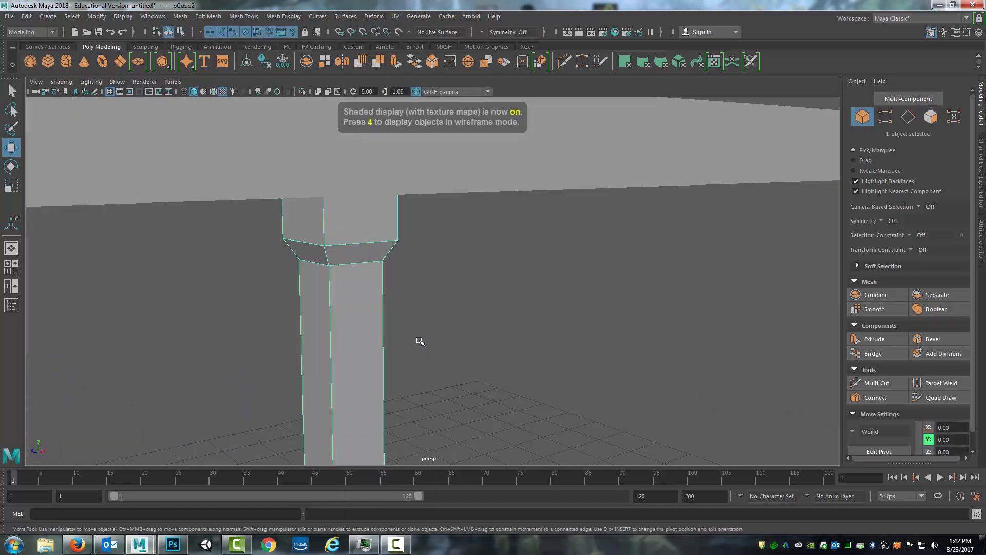
Step: Move the leg along X to about 8.63, clear of the tabletop, to examine its upper end
scroll(419, 341, "down", 6)
left_click_drag(449, 383, 412, 269)
scroll(521, 302, "up", 3)
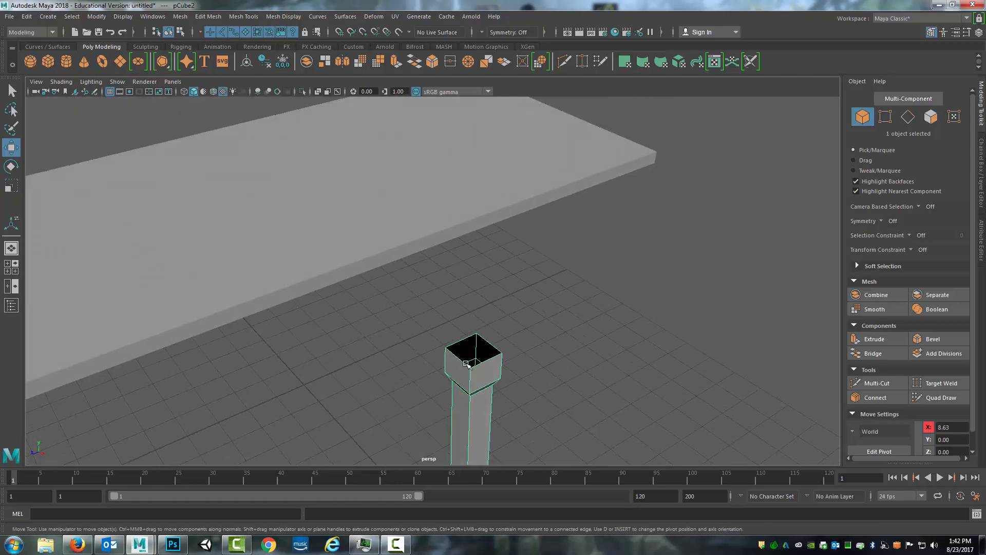
left_click_drag(472, 346, 441, 241, "alt")
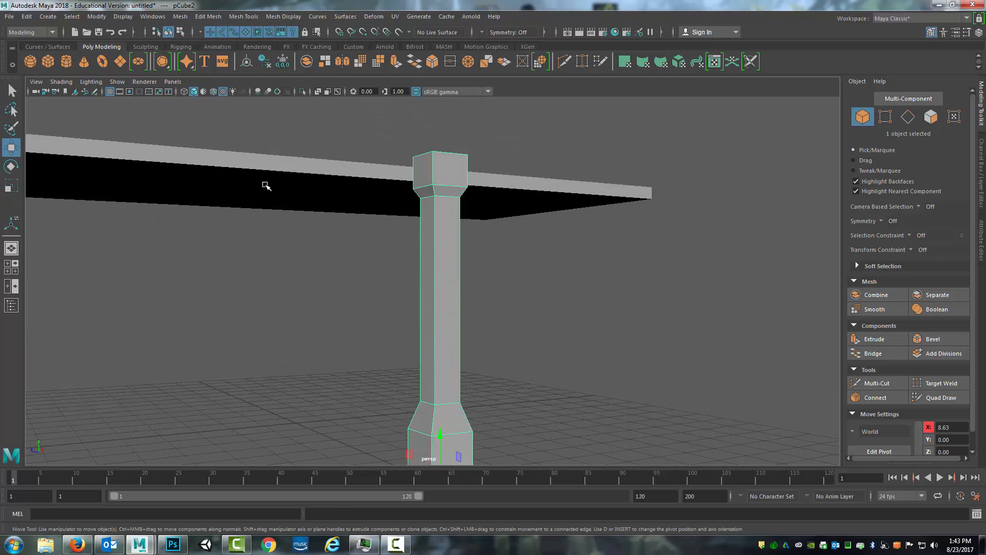
left_click_drag(344, 249, 359, 221, "alt")
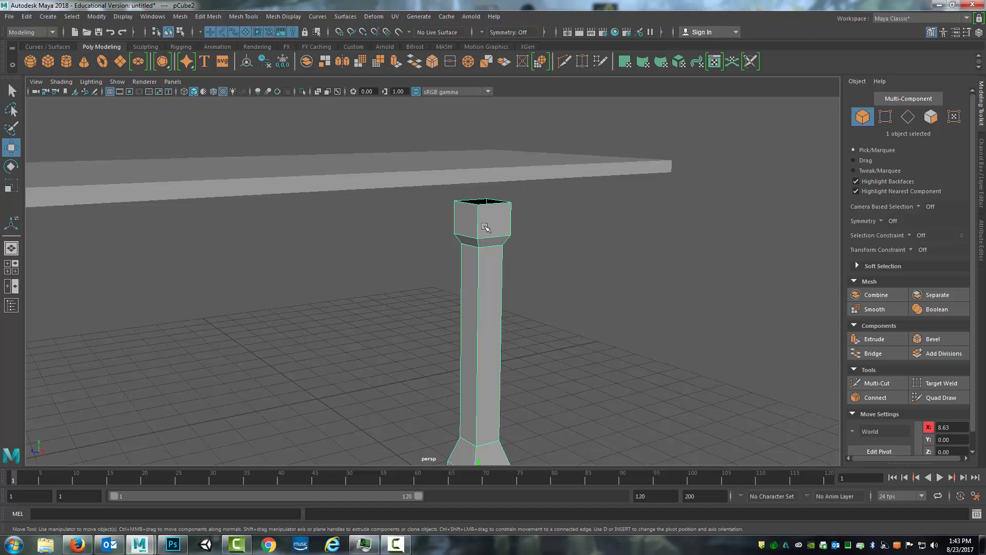
left_click_drag(468, 251, 412, 254, "alt")
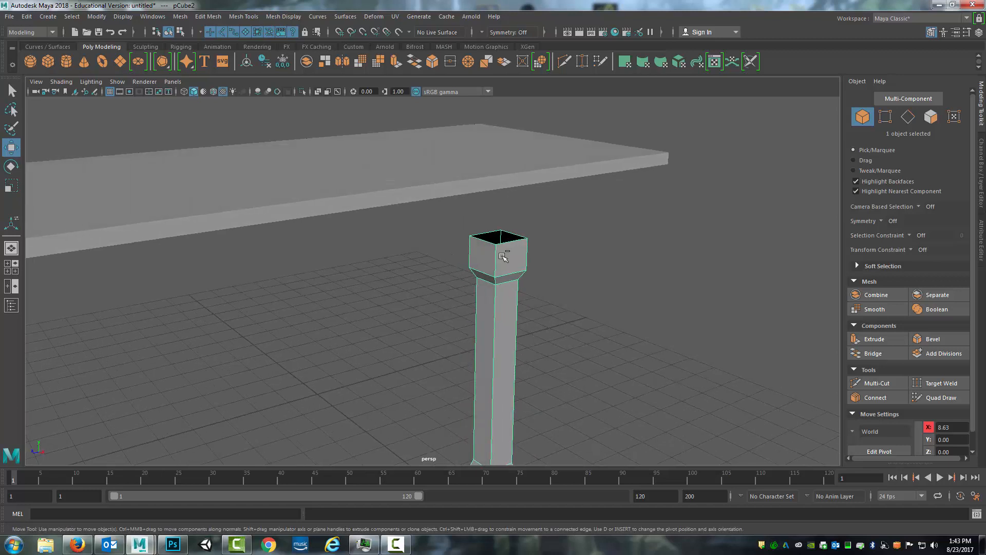
left_click_drag(503, 257, 504, 260, "alt")
left_click_drag(334, 255, 299, 299, "alt")
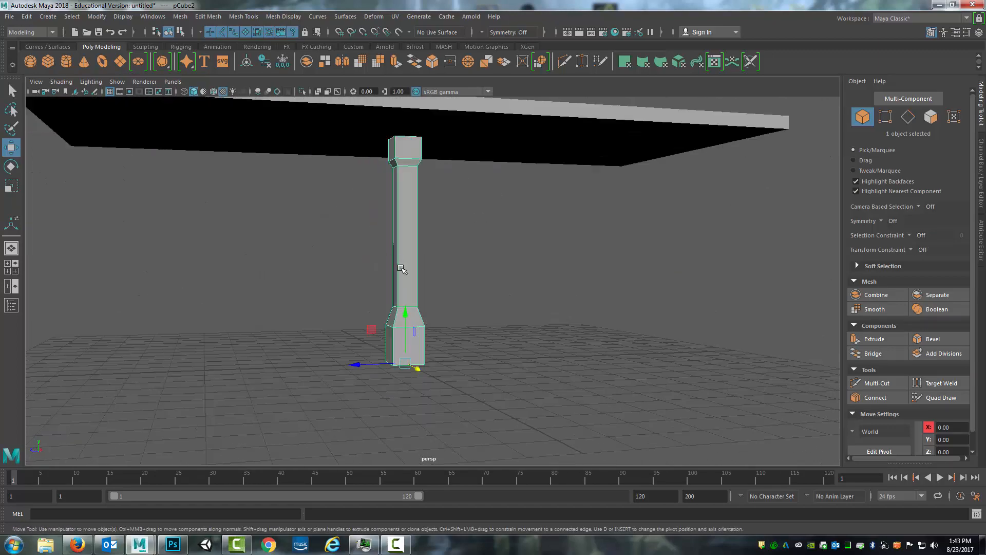
Step: Switch the workspace to the four-view layout with top, perspective, front and side views
left_click_drag(402, 268, 409, 293, "alt")
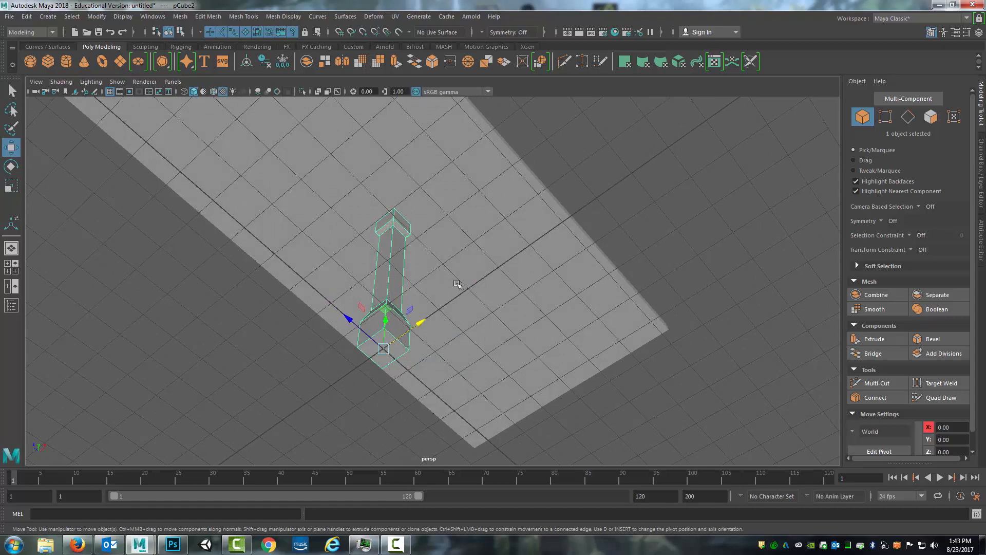
left_click_drag(457, 284, 495, 343, "alt")
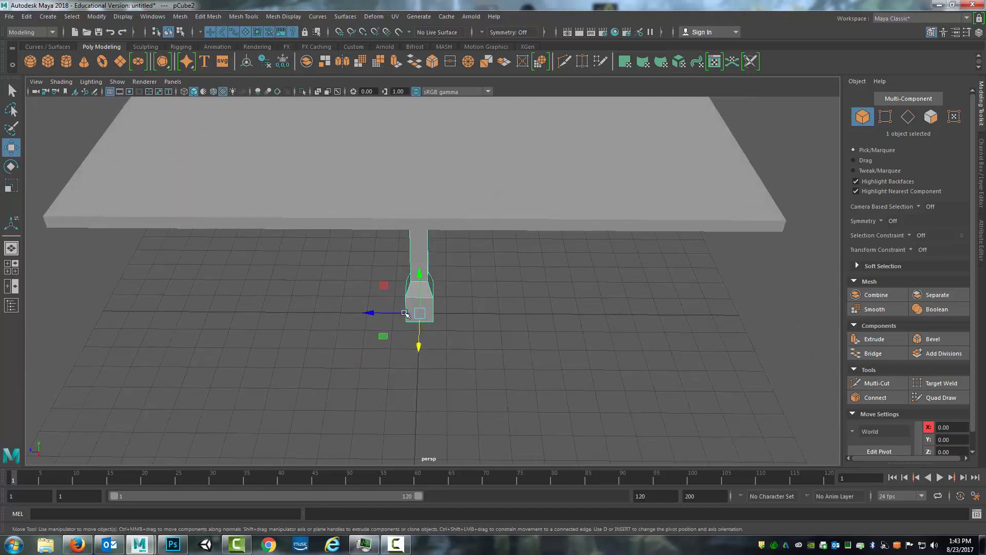
left_click_drag(406, 313, 459, 273, "alt")
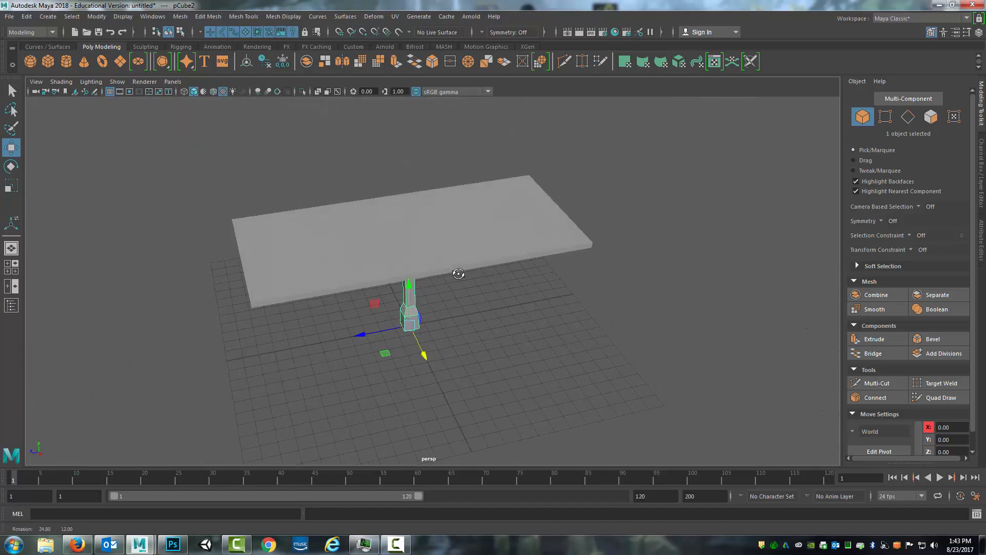
key("space")
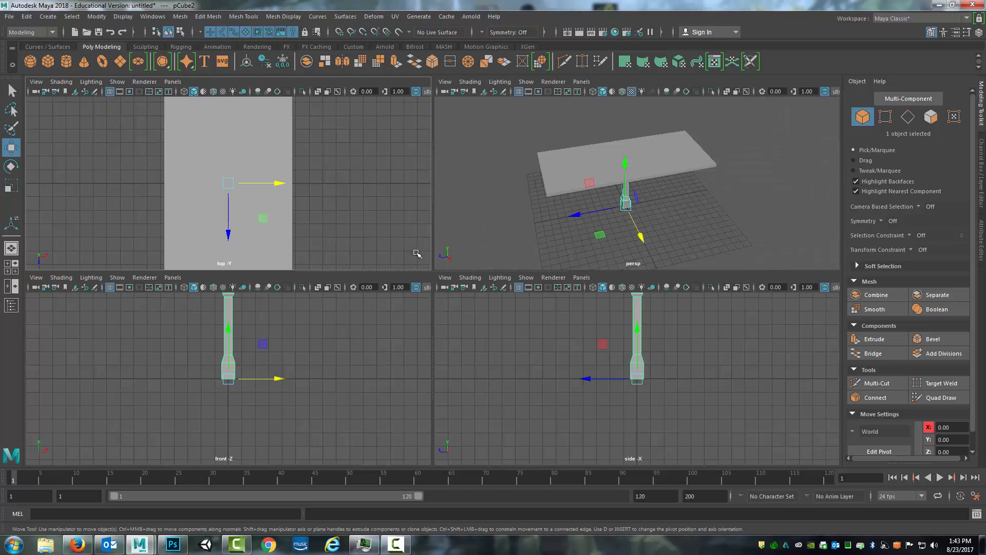
left_click(14, 267)
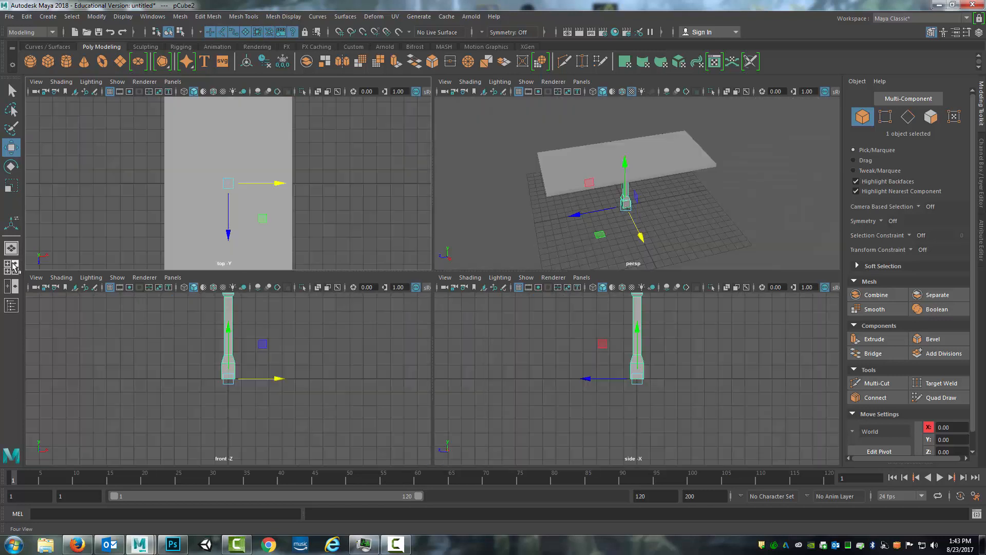
key("space")
key("space")
key("space")
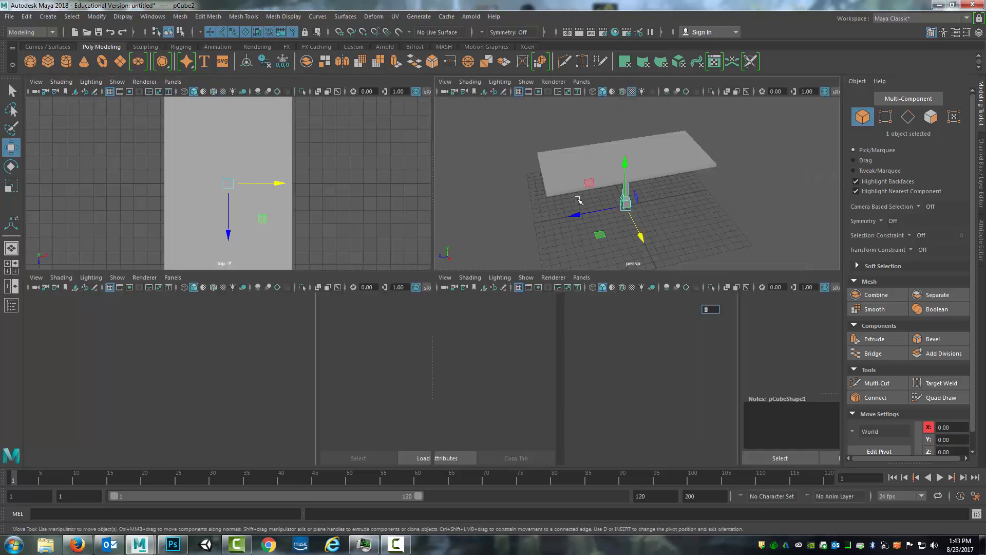
key("space")
key("space")
key("space")
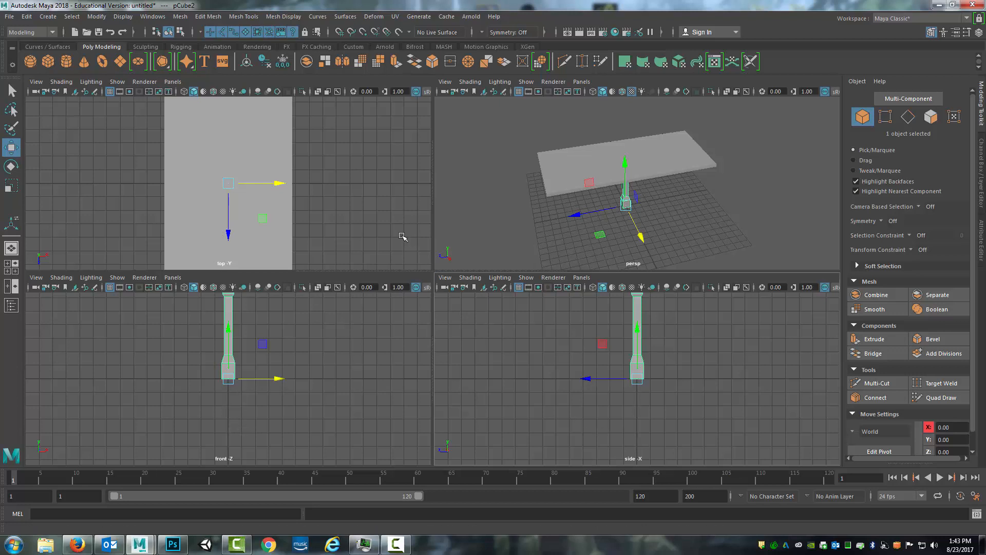
Step: Maximize the top view and display it in wireframe with the whole tabletop and leg framed
middle_click_drag(327, 185, 365, 176, "alt")
key("space")
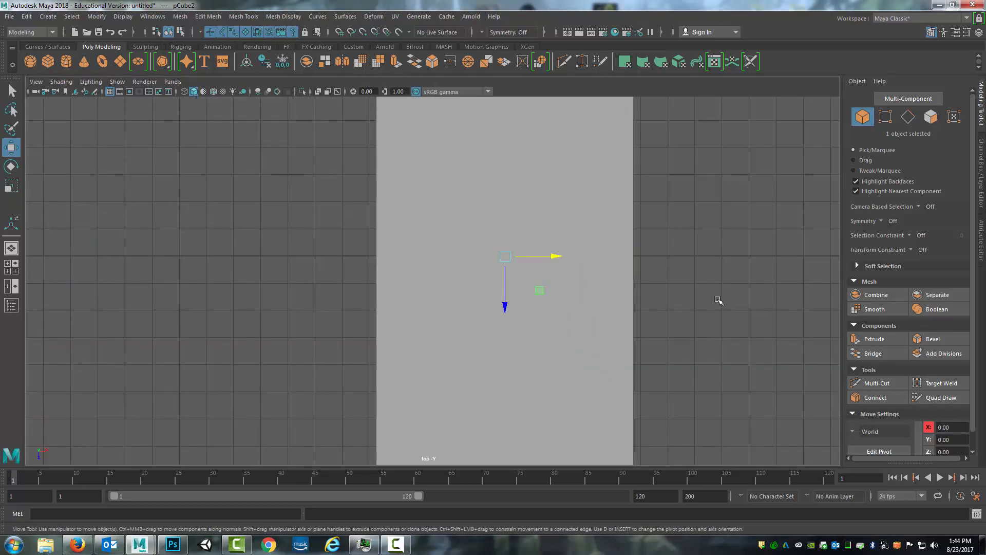
right_click_drag(718, 302, 528, 229, "alt")
middle_click_drag(527, 229, 498, 254, "alt")
right_click_drag(498, 253, 556, 260, "alt")
key("4")
middle_click_drag(556, 260, 475, 193, "alt")
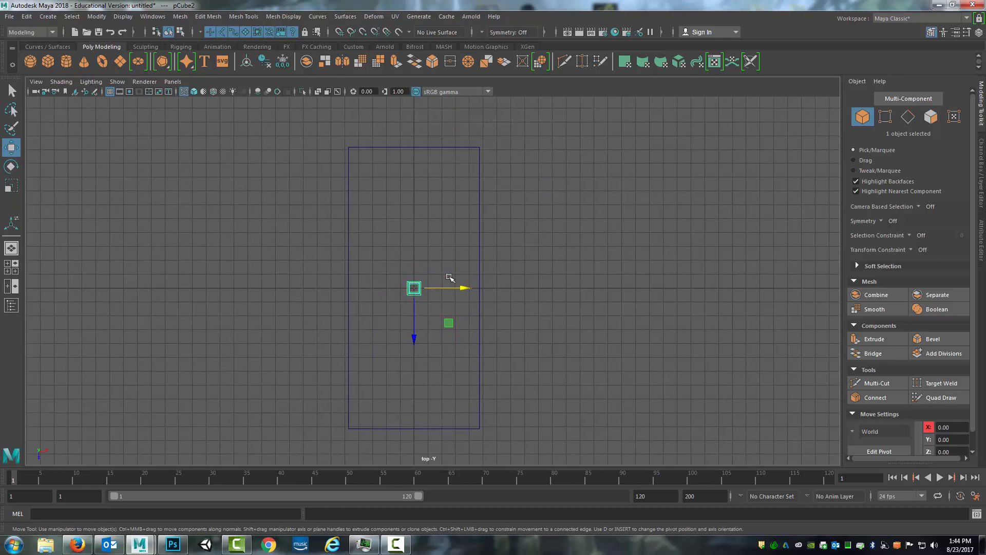
Step: Move the leg with grid snapping to X 4 and Z -9, near the tabletop's upper right corner in the top view
key("x")
left_click_drag(461, 289, 516, 288)
left_click_drag(469, 335, 472, 154)
middle_click_drag(549, 198, 541, 261, "alt")
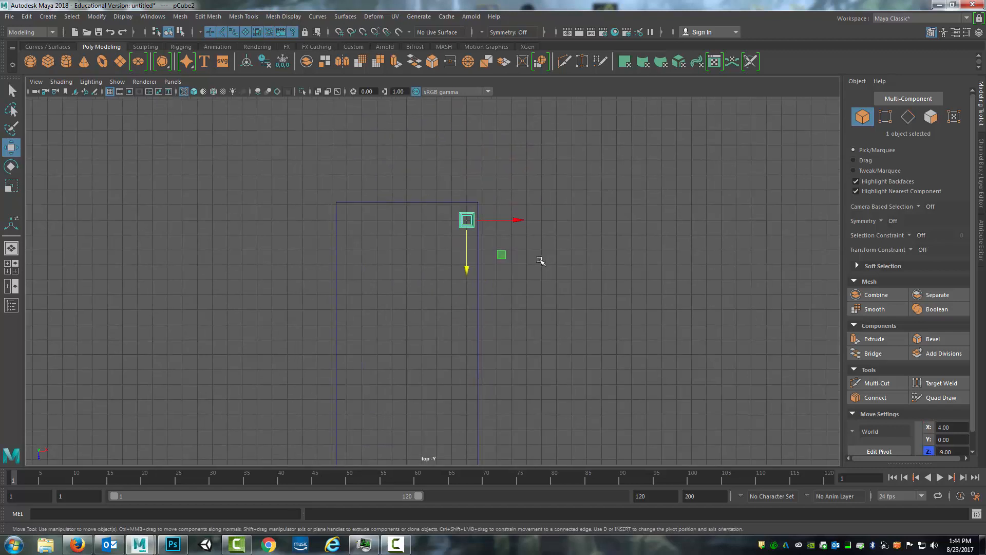
Step: Check the leg's corner position in the four-view layout and return to the maximized top view
scroll(541, 261, "up", 1)
scroll(540, 260, "down", 1)
middle_click_drag(523, 296, 522, 227, "alt")
key("space")
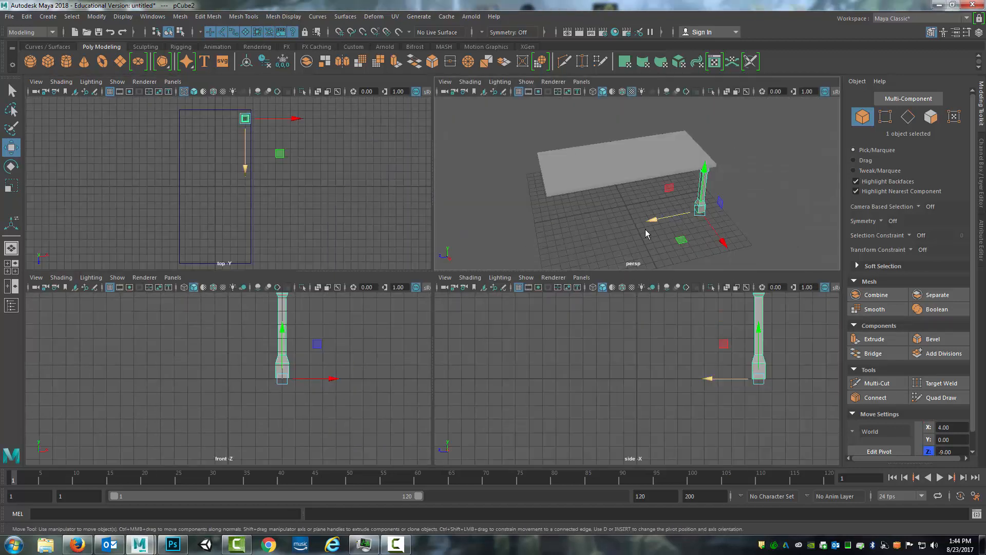
key("space")
key("space")
key("space")
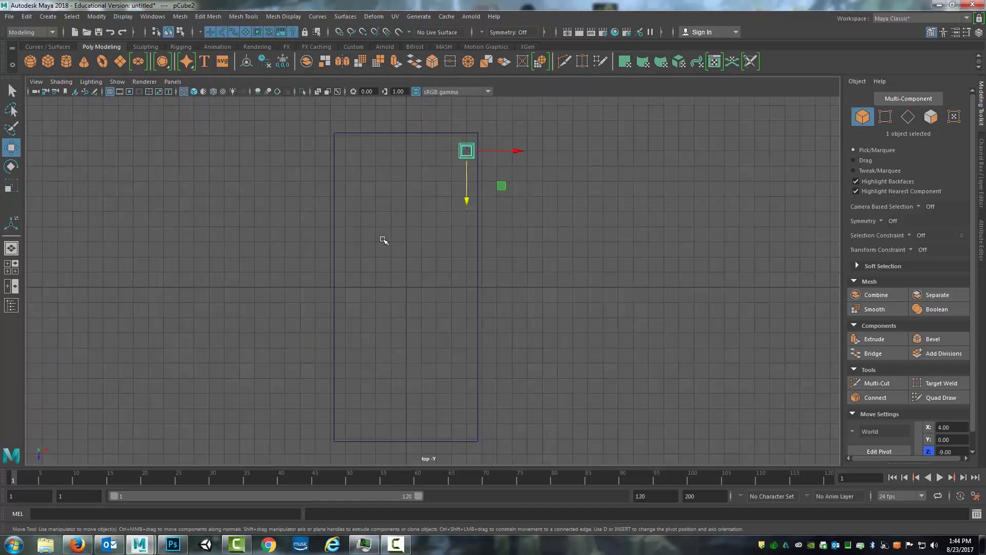
middle_click_drag(383, 240, 363, 255, "alt")
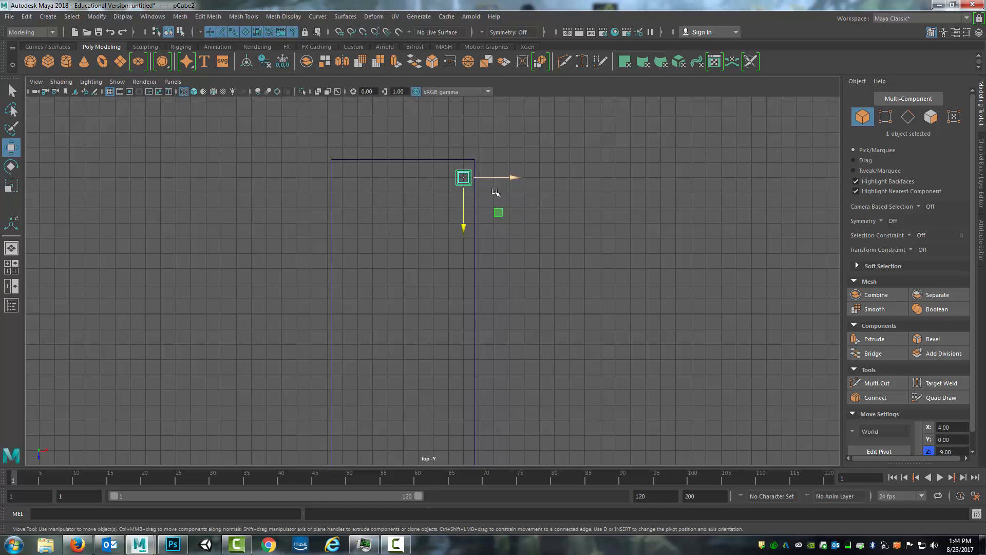
Step: Hide the viewport grid and show it again
left_click(121, 19)
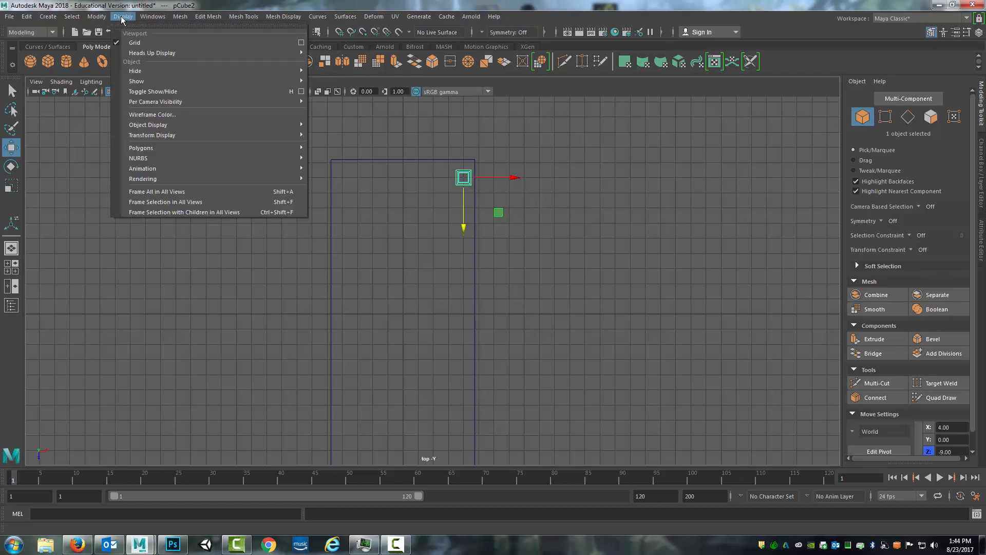
left_click(132, 46)
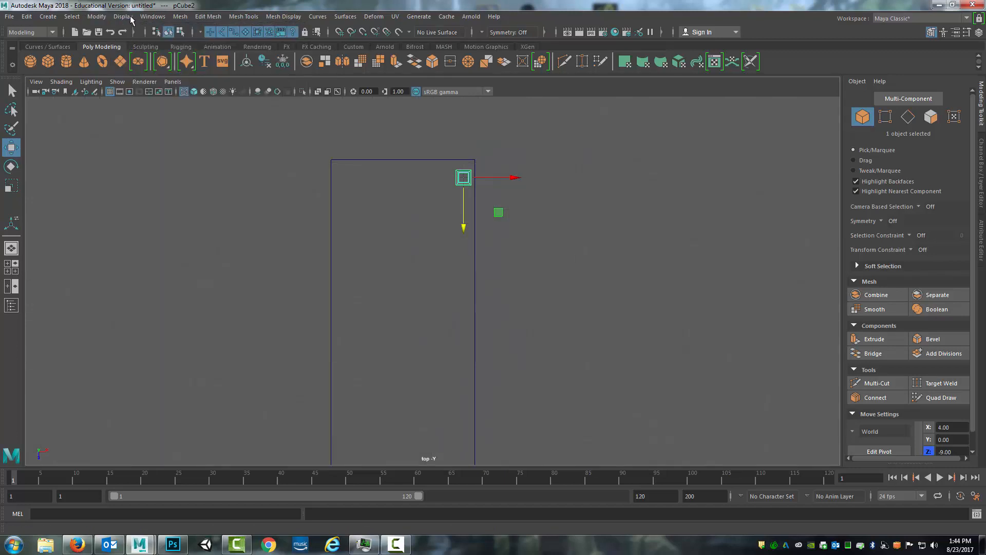
left_click(133, 18)
left_click(133, 45)
Step: In the grid options, set grid lines to every 1 unit with 2 subdivisions and apply the settings
left_click(132, 17)
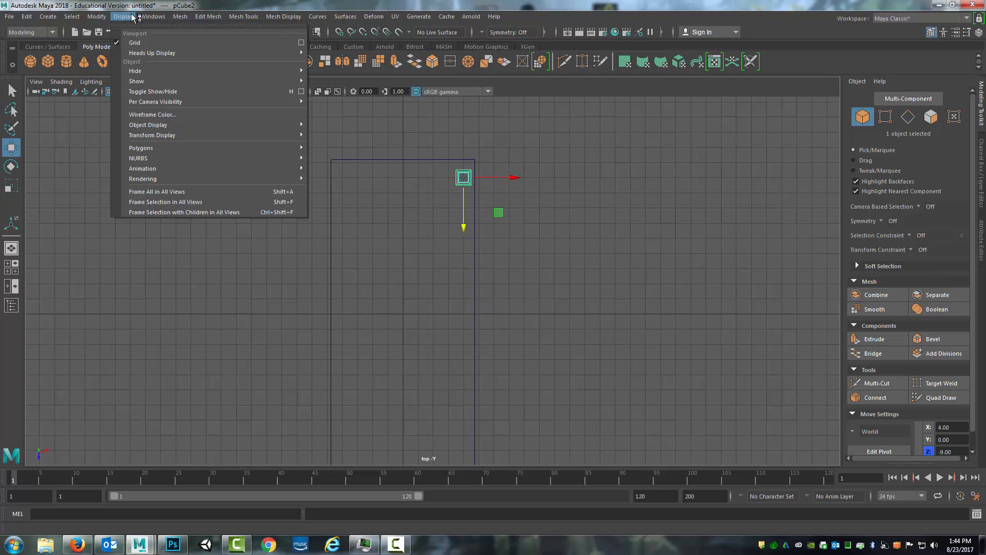
left_click(302, 44)
left_click_drag(672, 140, 781, 141)
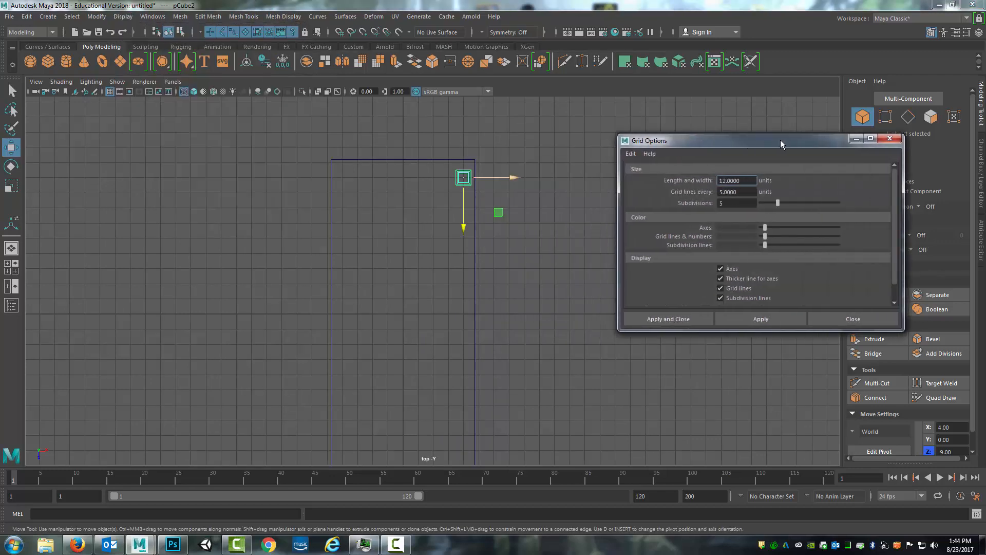
key("Tab")
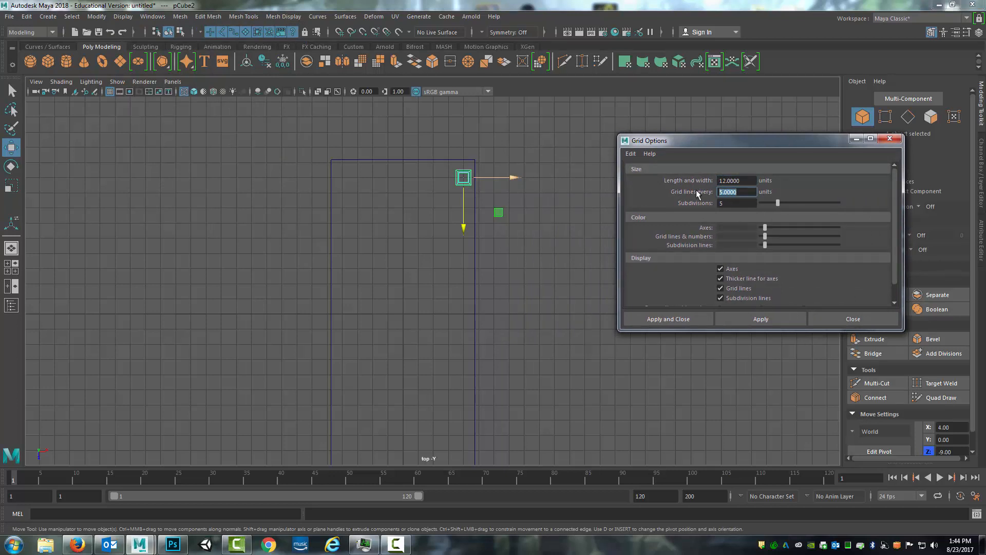
type("1")
key("Tab")
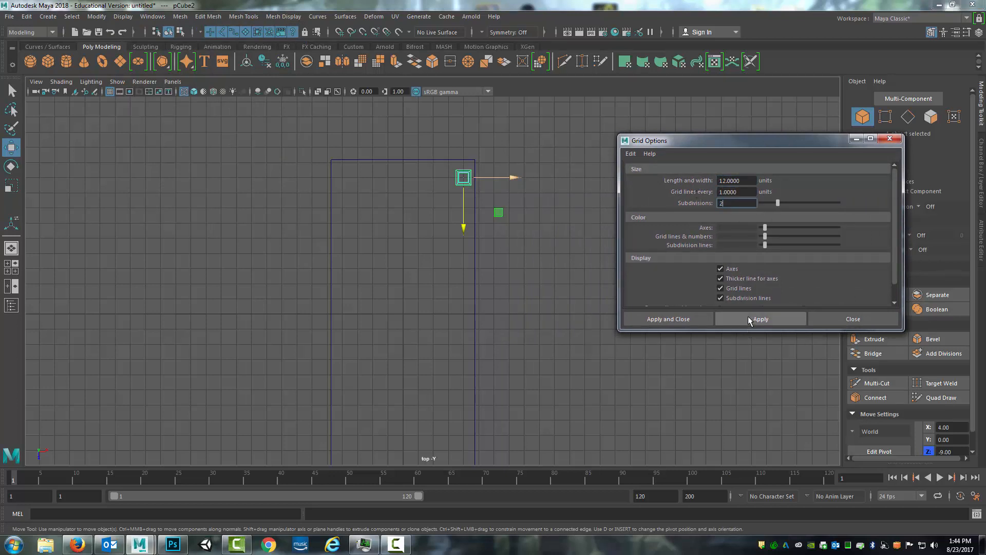
left_click(766, 317)
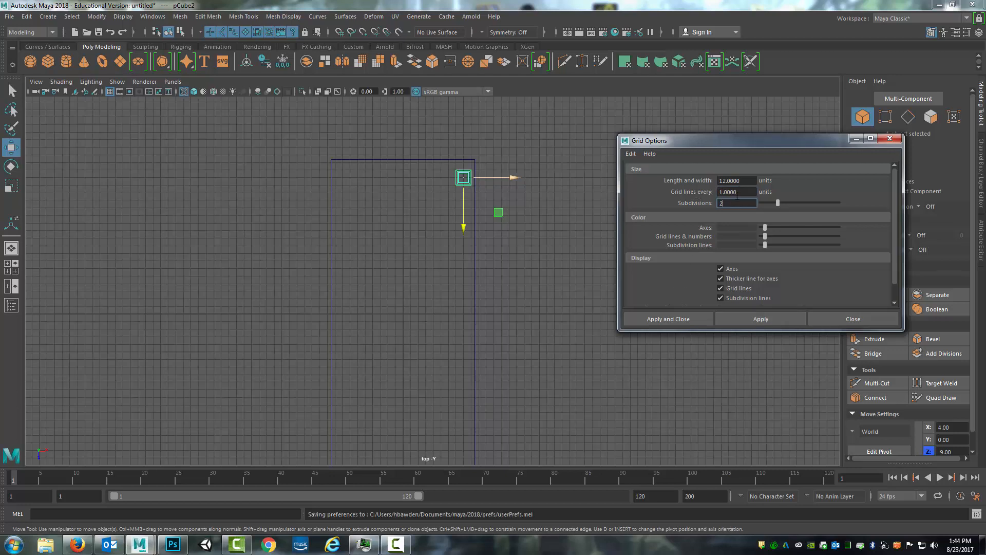
Step: Snap the leg along Z to -9.5, closer to the tabletop's short edge, and close the grid options
scroll(495, 188, "up", 2)
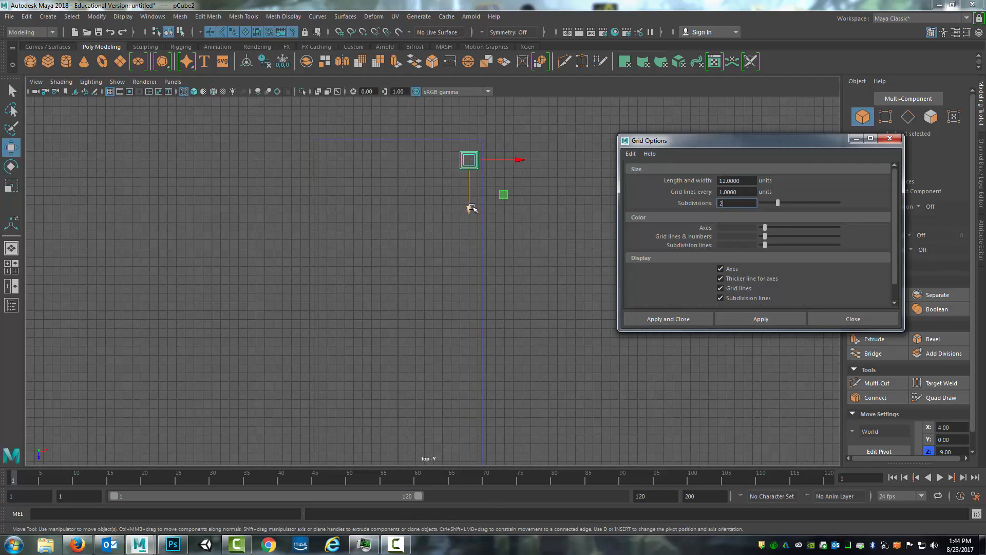
key("x")
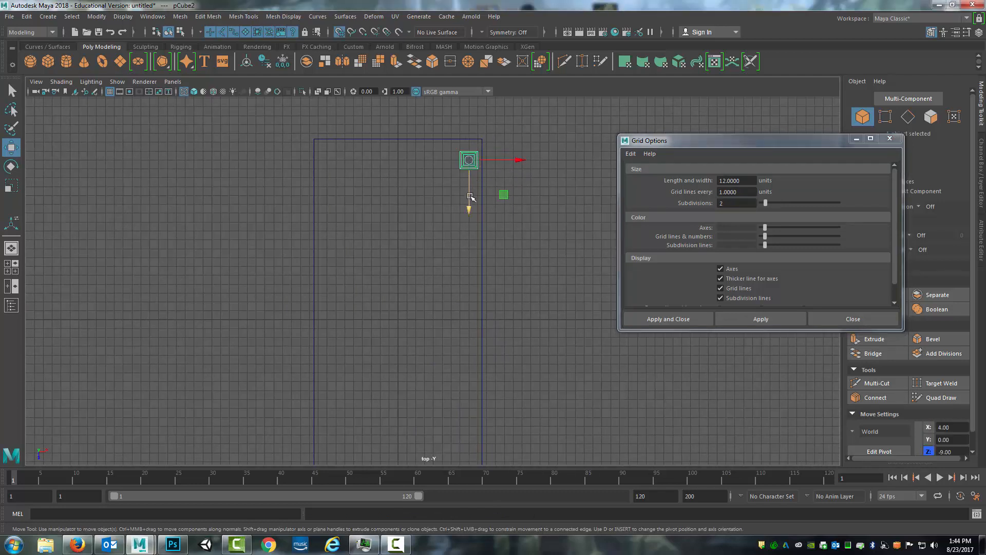
left_click_drag(471, 210, 469, 202)
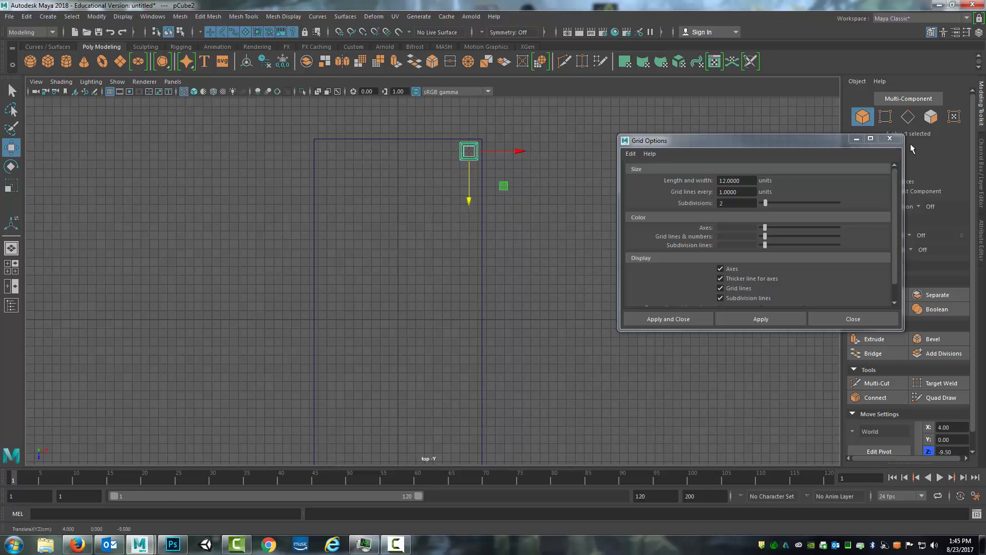
left_click(890, 139)
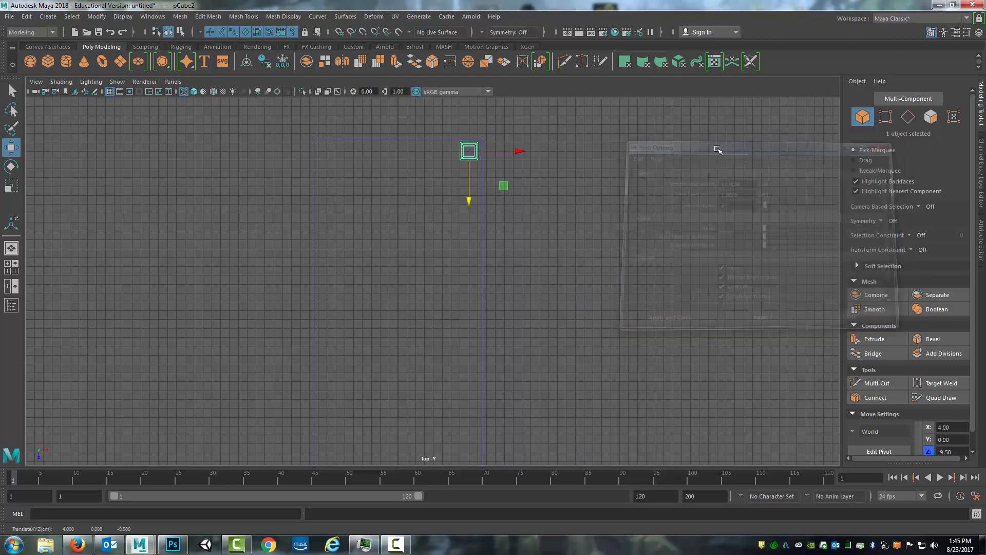
Step: Reopen the grid options, try 1 subdivision, restore the value to 2, and minimize the options window
left_click(97, 17)
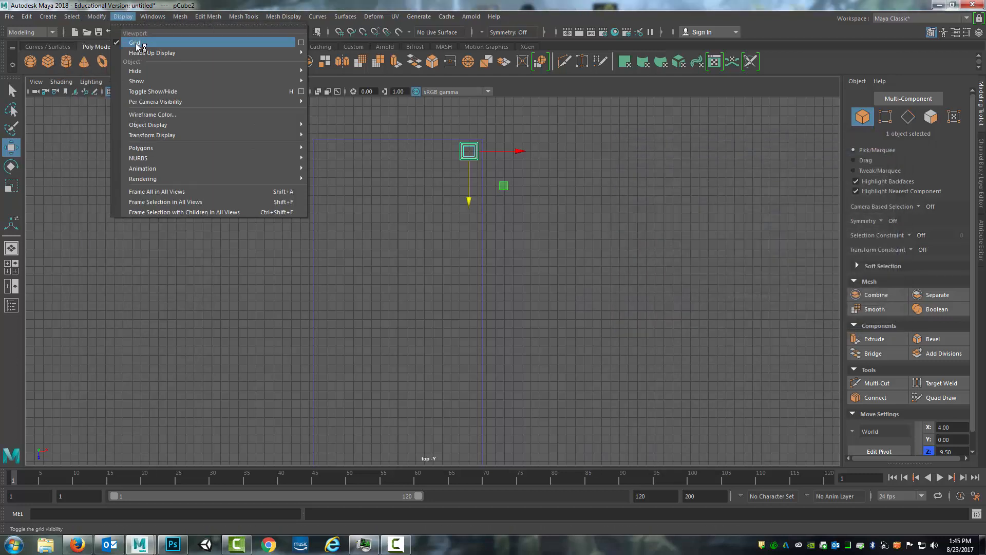
left_click(301, 43)
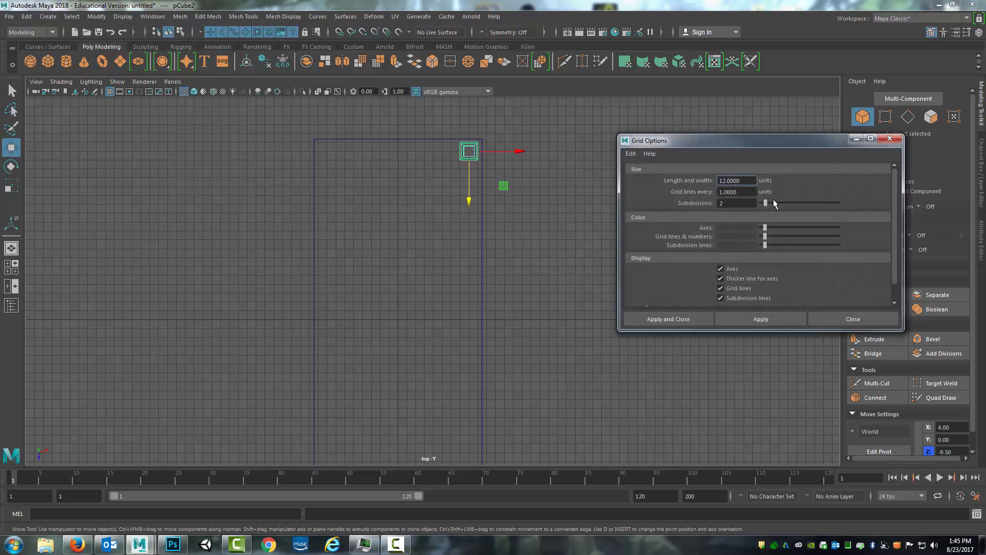
left_click(738, 202)
left_click(761, 318)
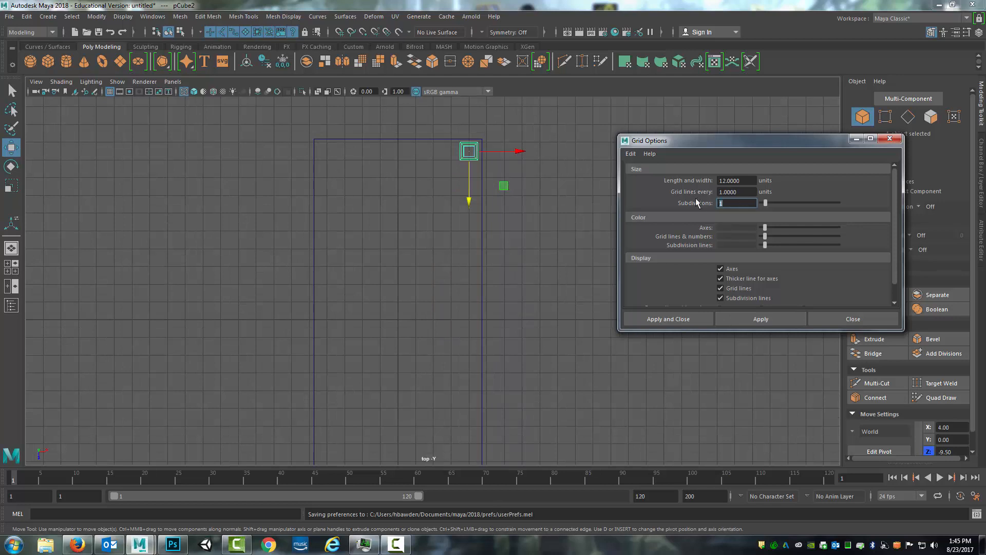
left_click(770, 323)
left_click(857, 139)
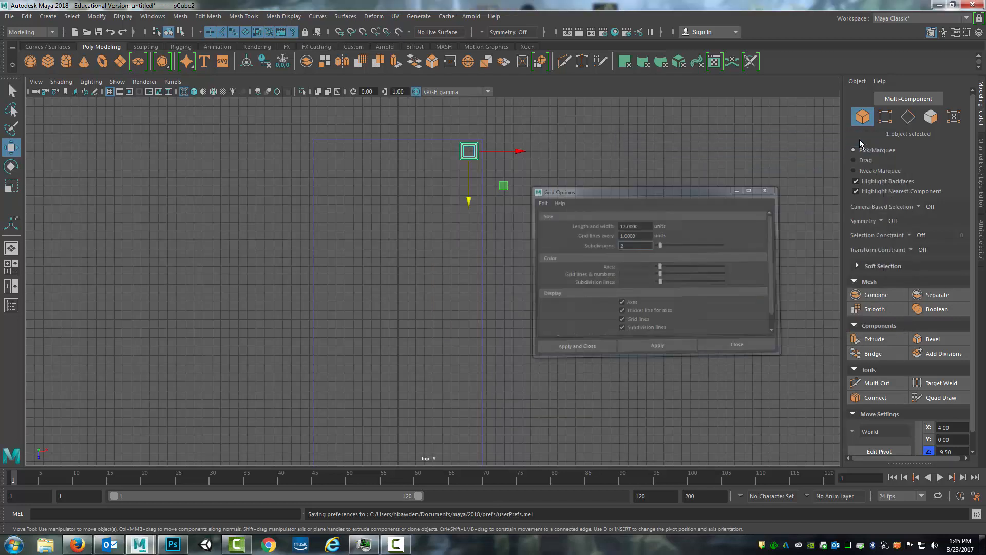
Step: Examine the leg's placement under the tabletop corner in the perspective view, and return to the maximized top view
middle_click_drag(363, 198, 538, 210, "alt")
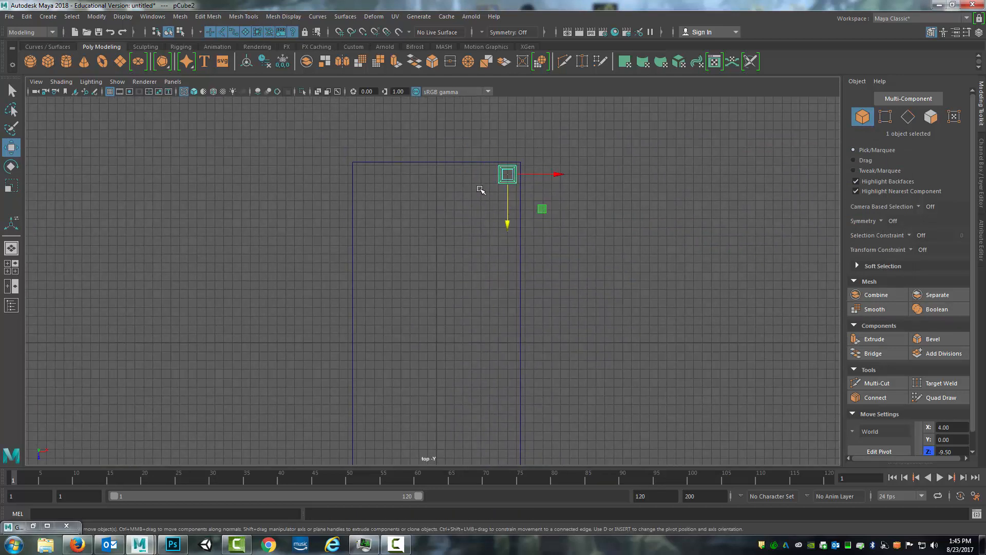
key("space")
key("space")
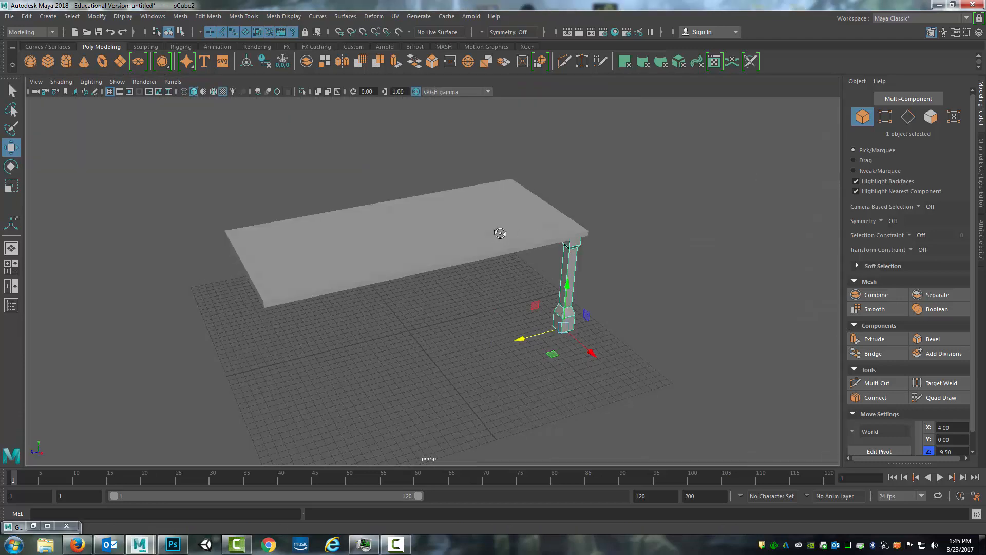
left_click_drag(502, 229, 510, 263, "alt")
left_click_drag(466, 311, 382, 356, "alt")
left_click_drag(536, 217, 551, 232, "alt")
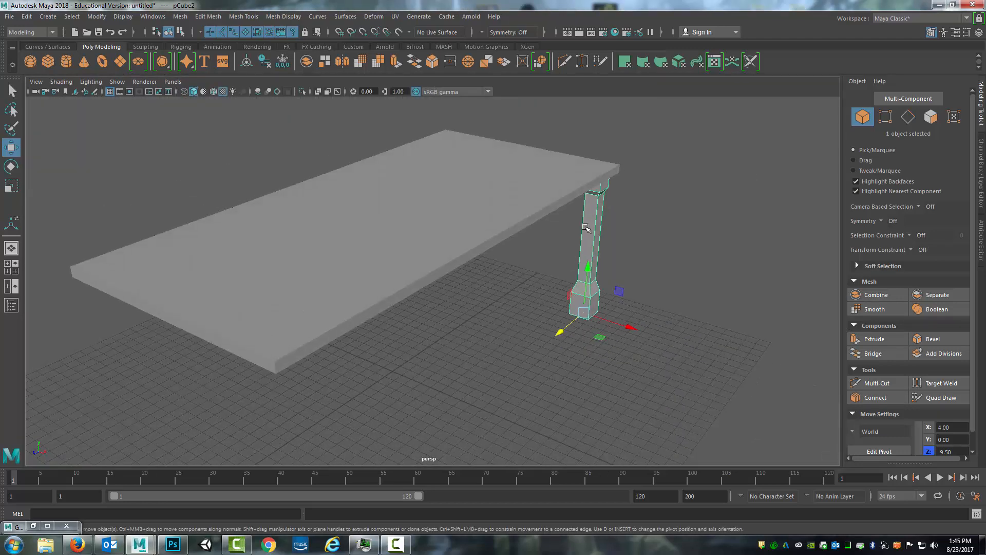
left_click_drag(480, 267, 493, 258, "alt")
key("space")
key("space")
key("space")
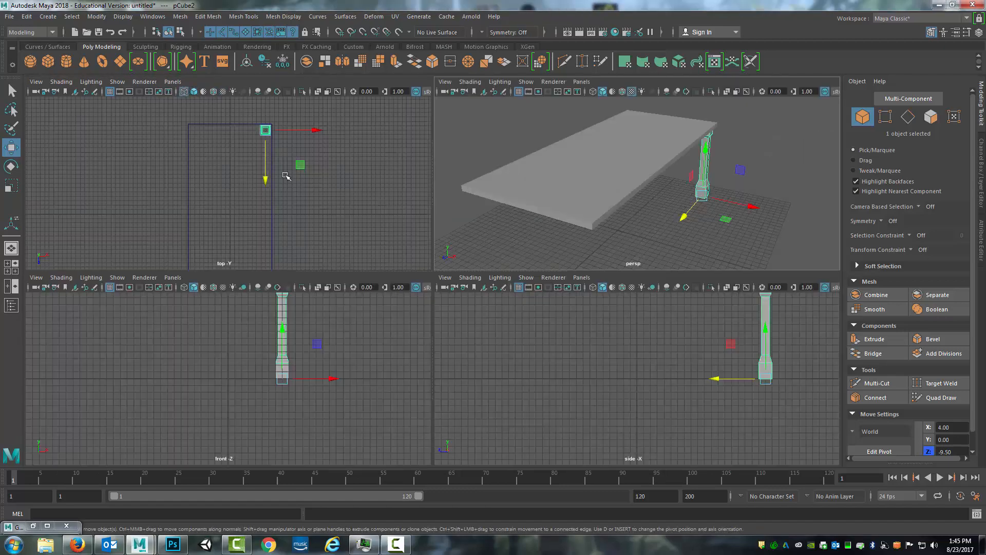
key("space")
middle_click_drag(429, 195, 430, 227, "alt")
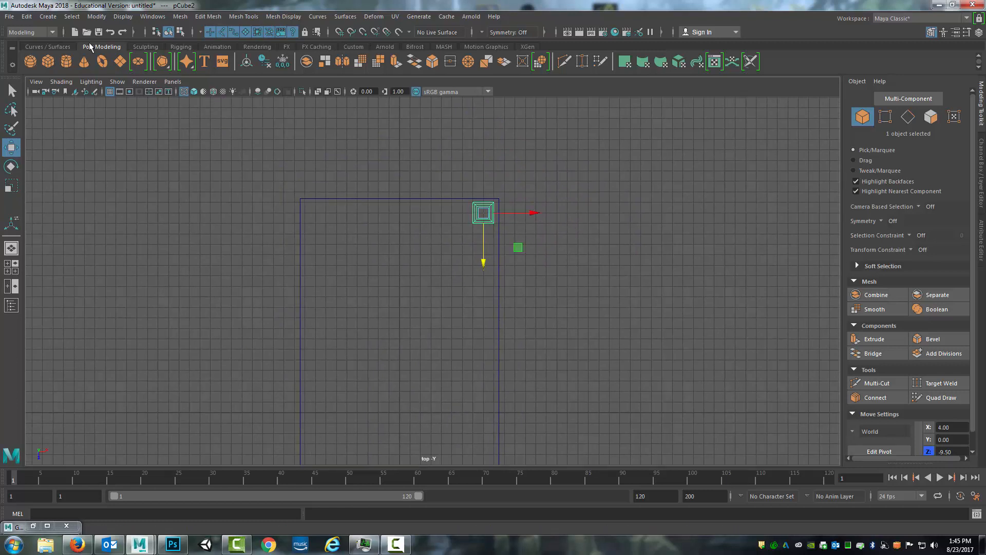
Step: Duplicate the leg and snap the copy along X to -4, at the opposite corner of the same short edge
left_click(27, 17)
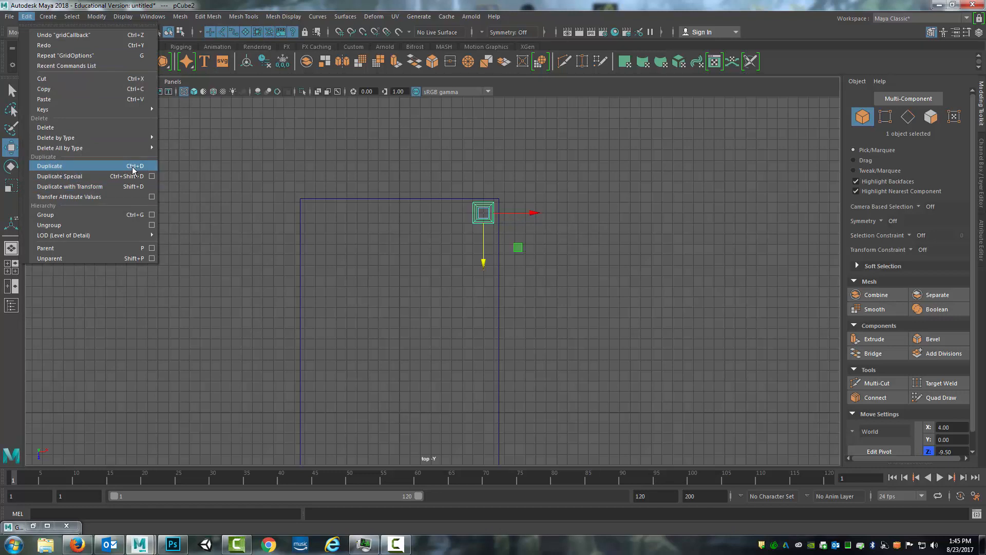
left_click(535, 135)
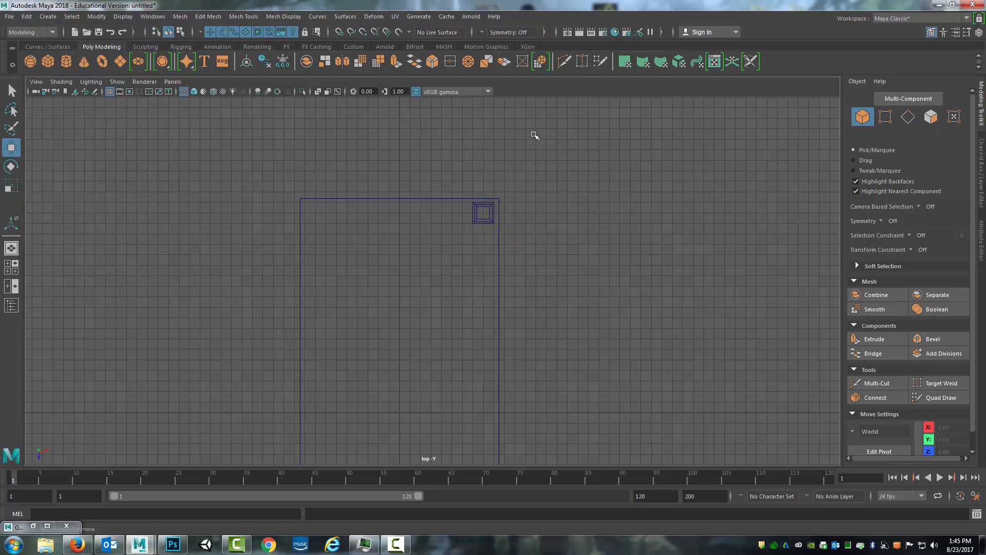
left_click(496, 213)
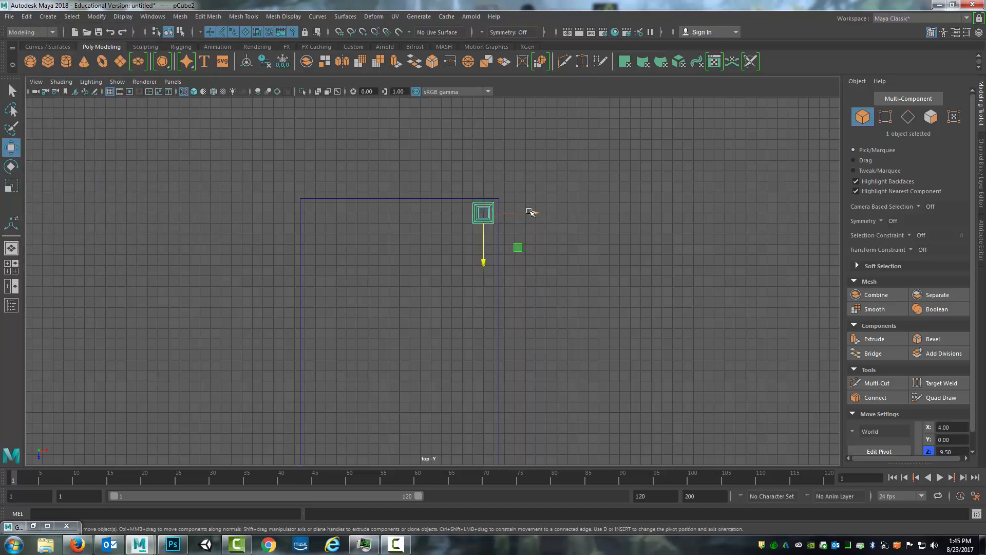
key("ctrl+d")
left_click_drag(538, 216, 407, 222)
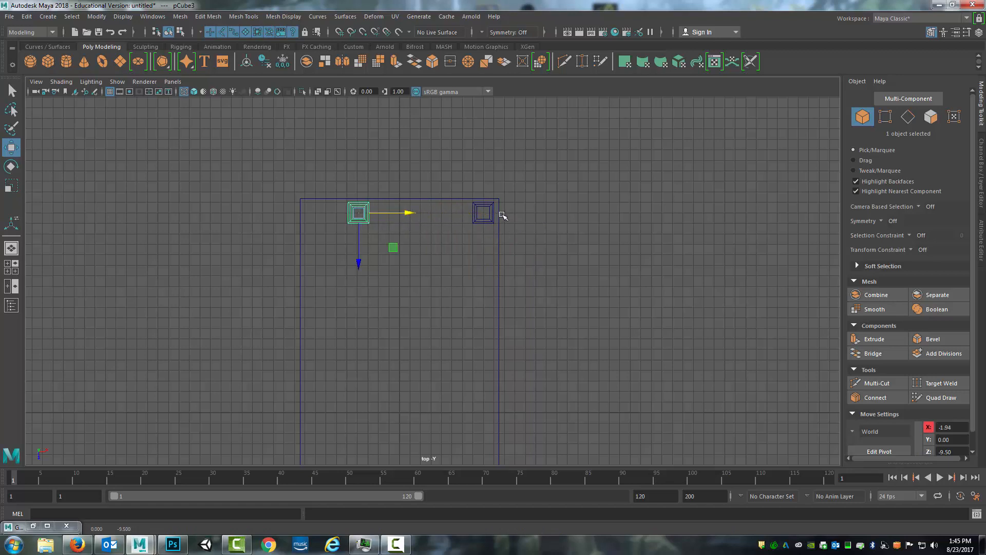
key("x")
left_click_drag(410, 213, 366, 213)
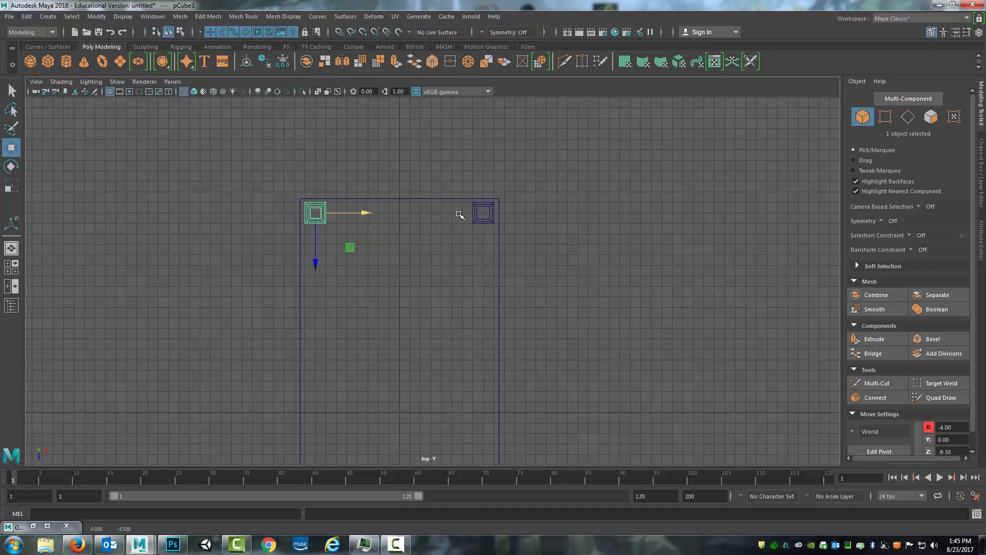
Step: Select both legs, duplicate them, and snap the copies along Z to 9.5 at the tabletop's other end
scroll(540, 253, "down", 3)
scroll(525, 286, "down", 2)
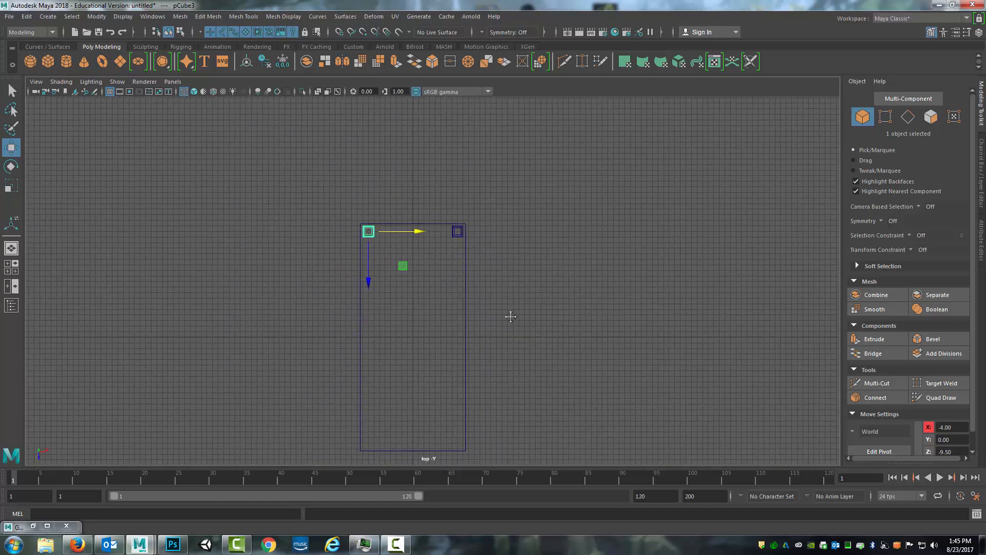
middle_click_drag(509, 310, 517, 257, "alt")
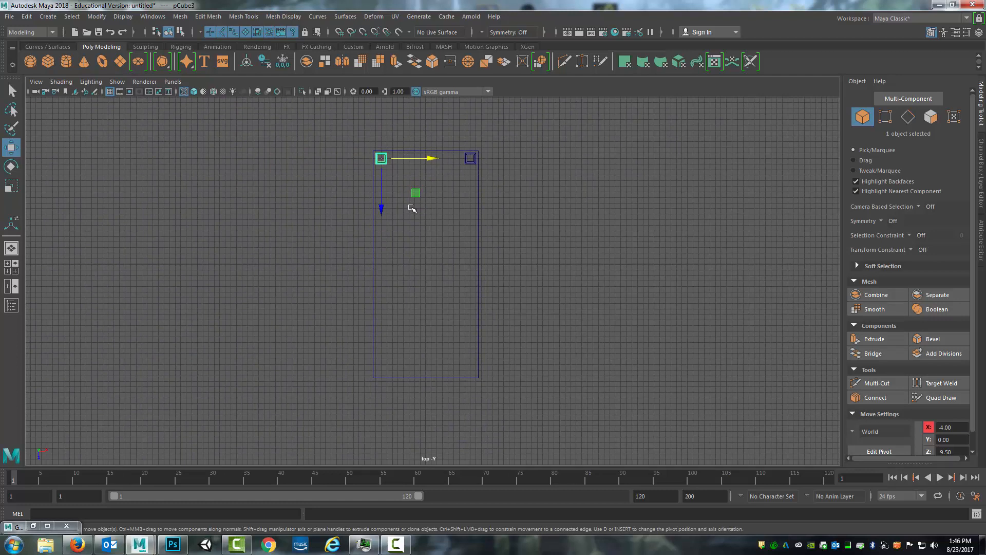
left_click(469, 160, "shift")
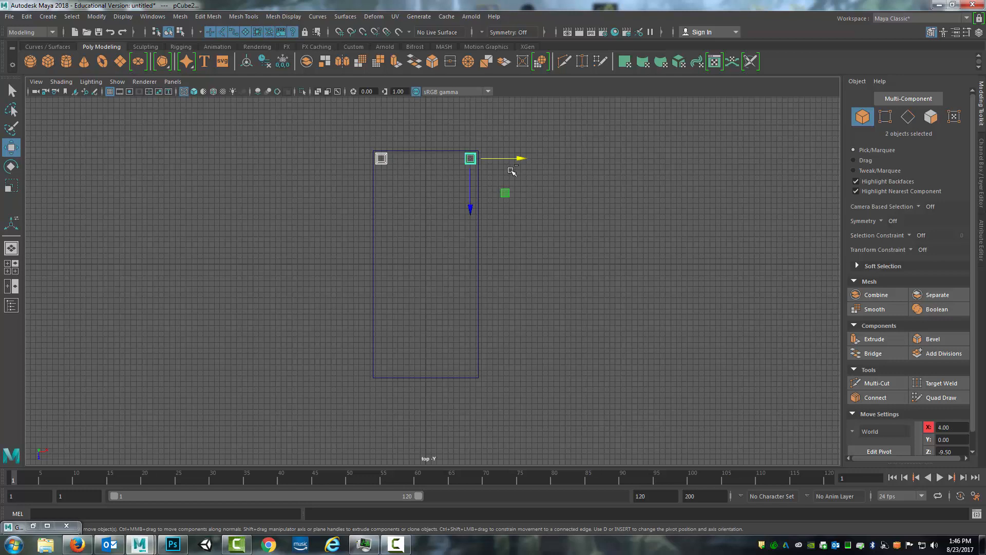
key("ctrl+d")
left_click_drag(470, 207, 470, 370)
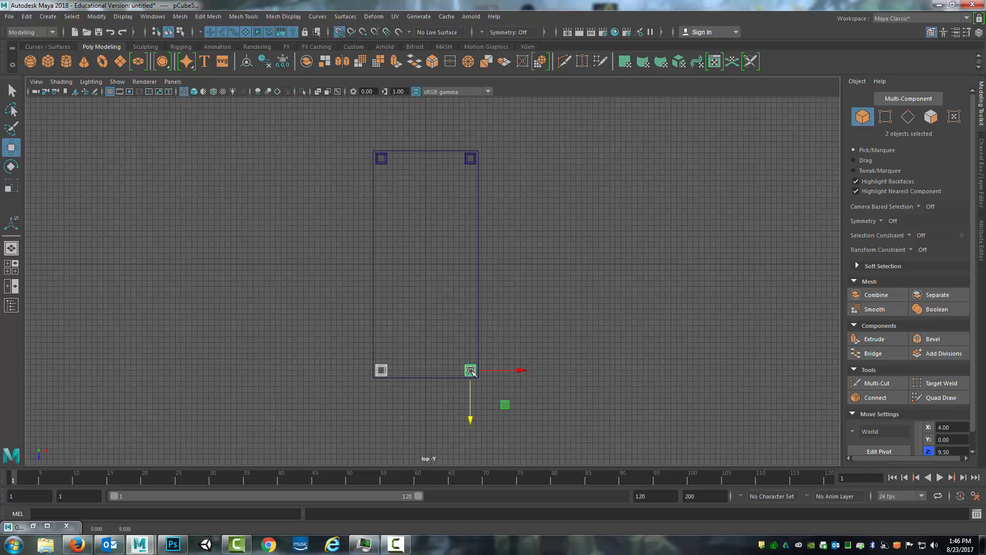
Step: Try moving the duplicated legs beside the tabletop and shifting one along X, and undo the moves
left_click_drag(472, 373, 578, 273)
left_click(508, 271)
left_click(509, 269)
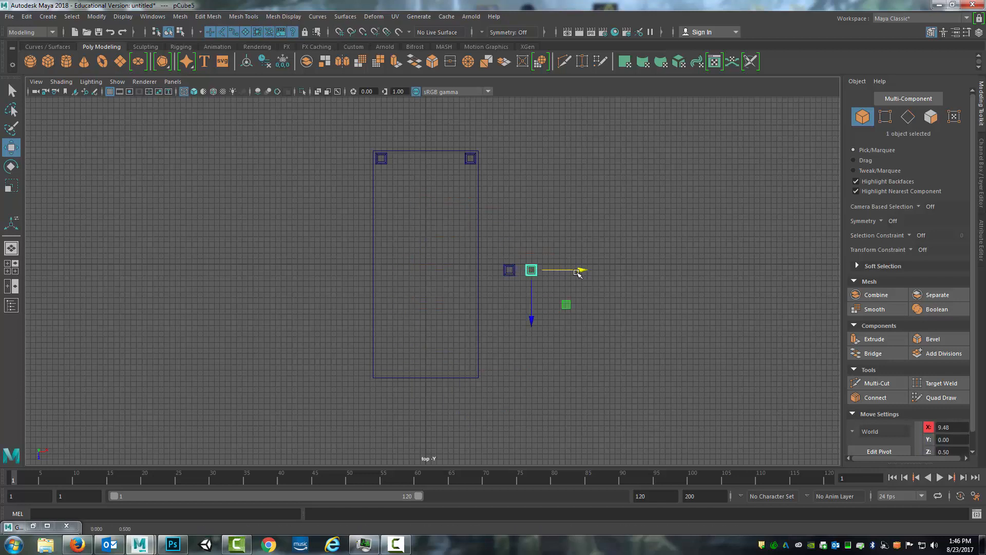
key("ctrl+z")
key("ctrl+z")
key("ctrl+z")
key("ctrl+z")
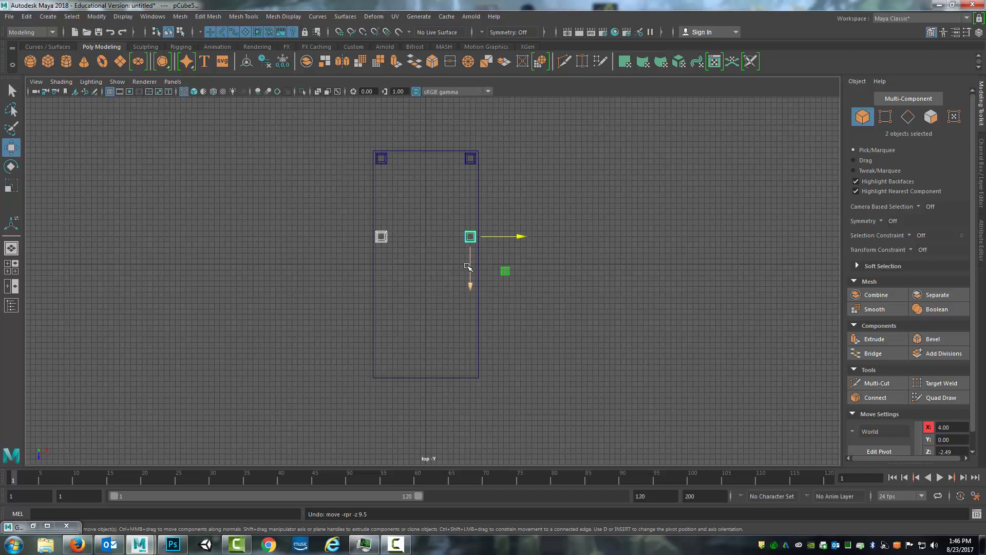
Step: Snap the duplicated pair of legs along Z to 9.5 at the tabletop's other end, and return to the perspective view
key("x")
left_click_drag(471, 283, 488, 356)
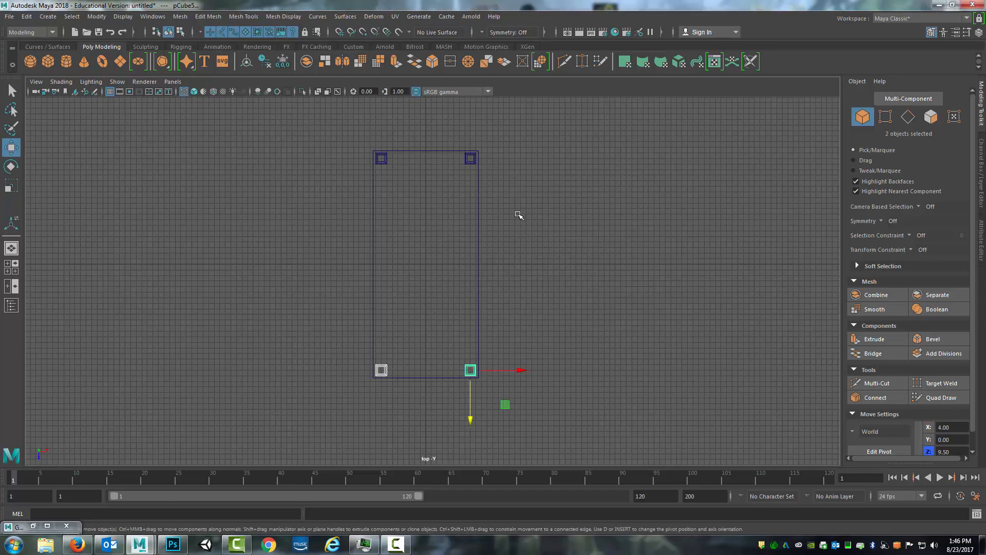
key("space")
key("space")
left_click_drag(588, 304, 550, 341, "alt")
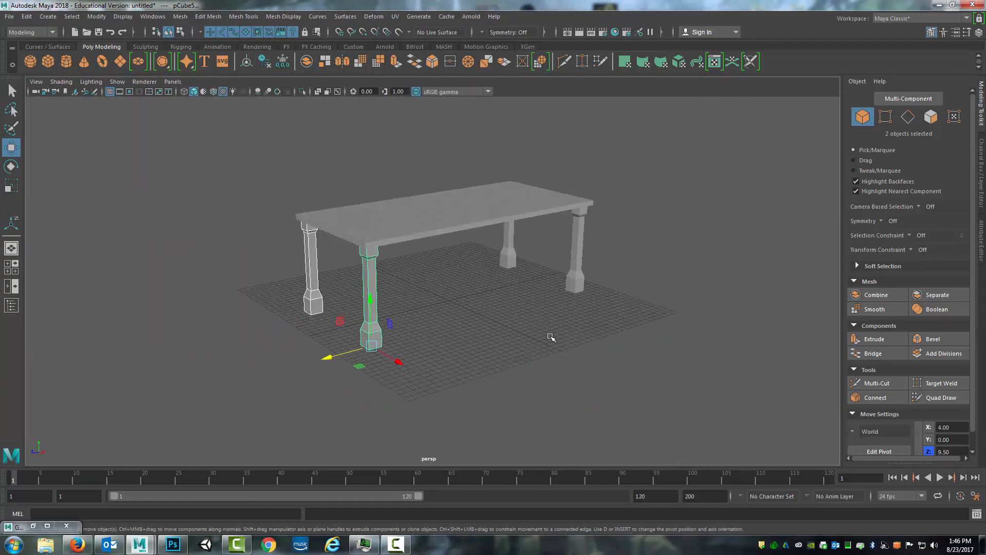
Step: Examine the placement of the four legs under the tabletop from several angles
left_click(660, 242)
left_click_drag(661, 242, 286, 292, "alt")
left_click_drag(609, 193, 543, 293, "alt")
left_click(533, 311)
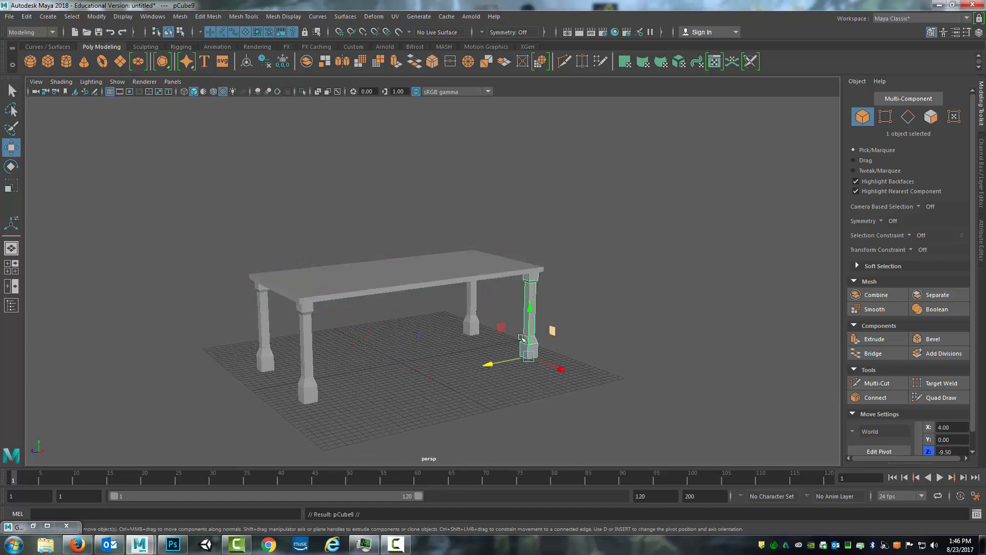
mouse_move(551, 331)
left_mouse_down("alt")
mouse_move(534, 308)
mouse_move(549, 331)
mouse_move(609, 302)
mouse_move(535, 374)
mouse_move(534, 324)
left_mouse_up("alt")
left_click(609, 301)
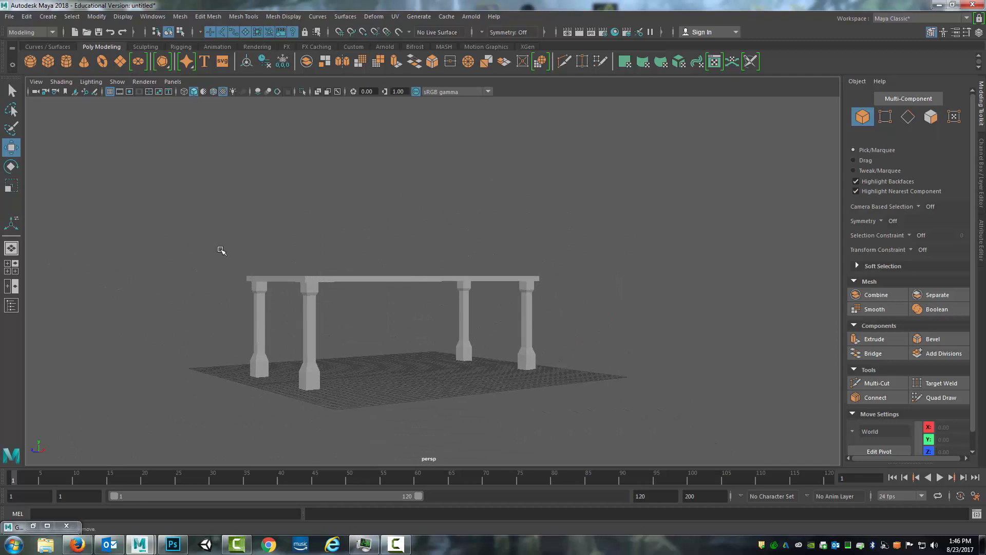
Step: Select the tabletop and all legs together, and open the Outliner beside the table
left_click_drag(221, 250, 707, 379)
left_click_drag(503, 401, 414, 316, "alt")
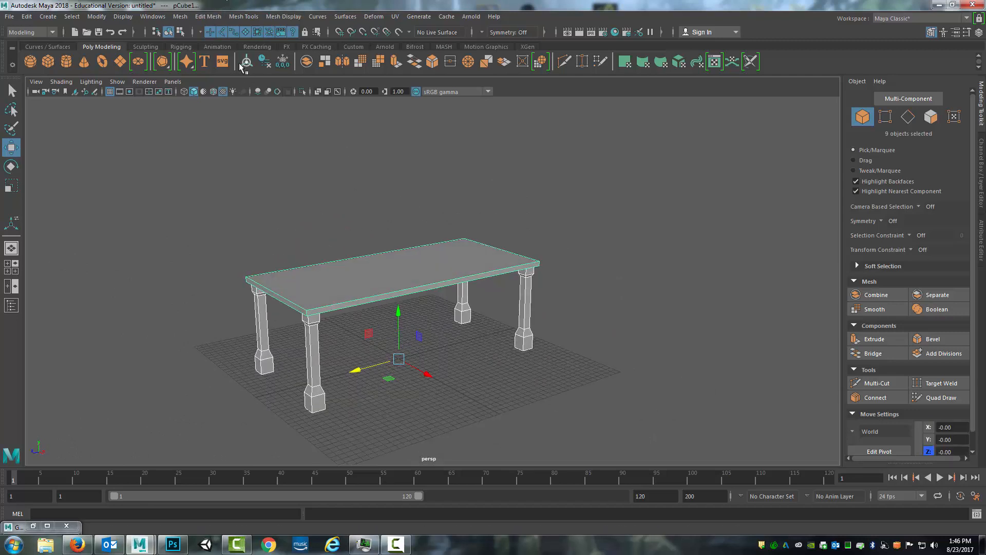
left_click(153, 17)
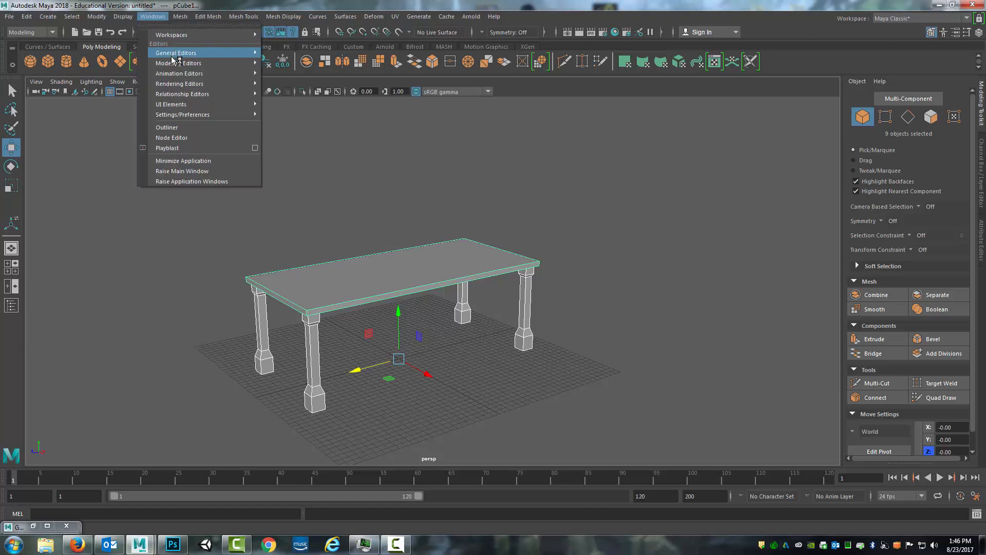
left_click(170, 128)
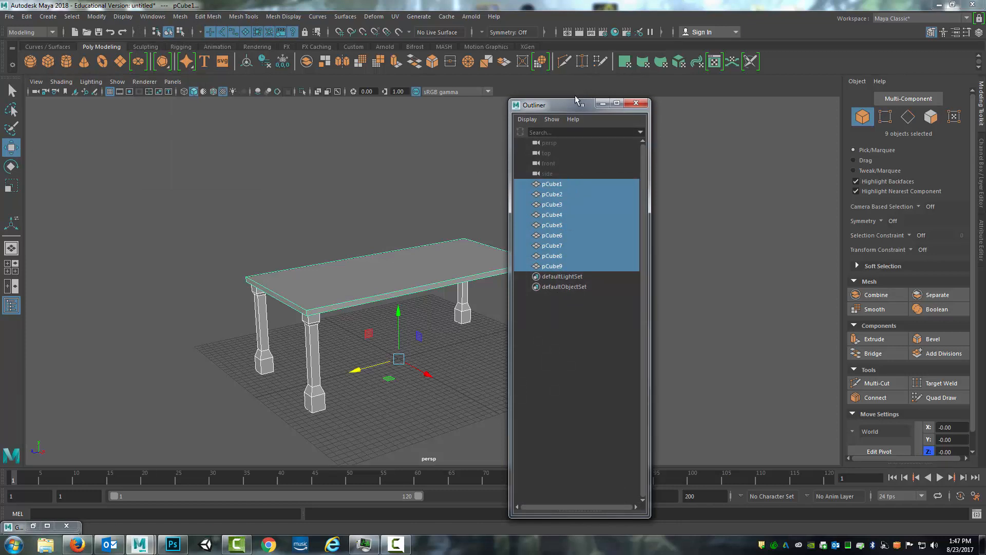
left_click_drag(574, 105, 670, 92)
Step: Go through the cube objects from pCube1 to pCube8 in the Outliner to identify which table part each one is
left_click(649, 171)
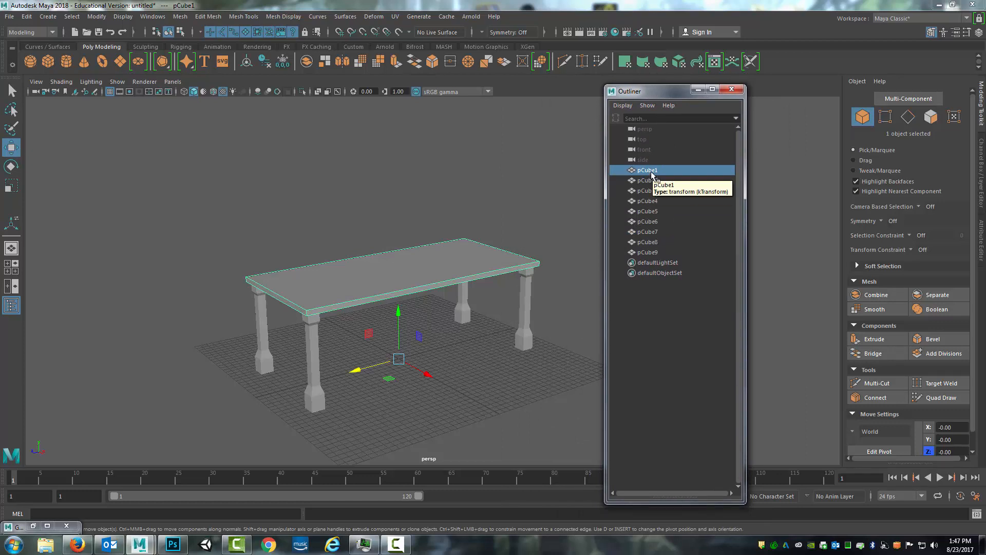
left_click(651, 182)
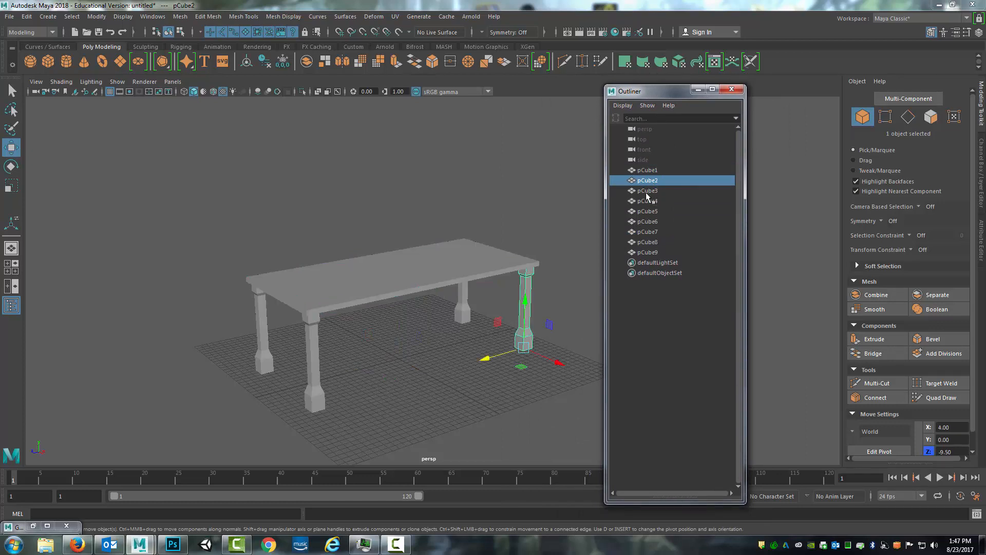
left_click(646, 192)
left_click(645, 202)
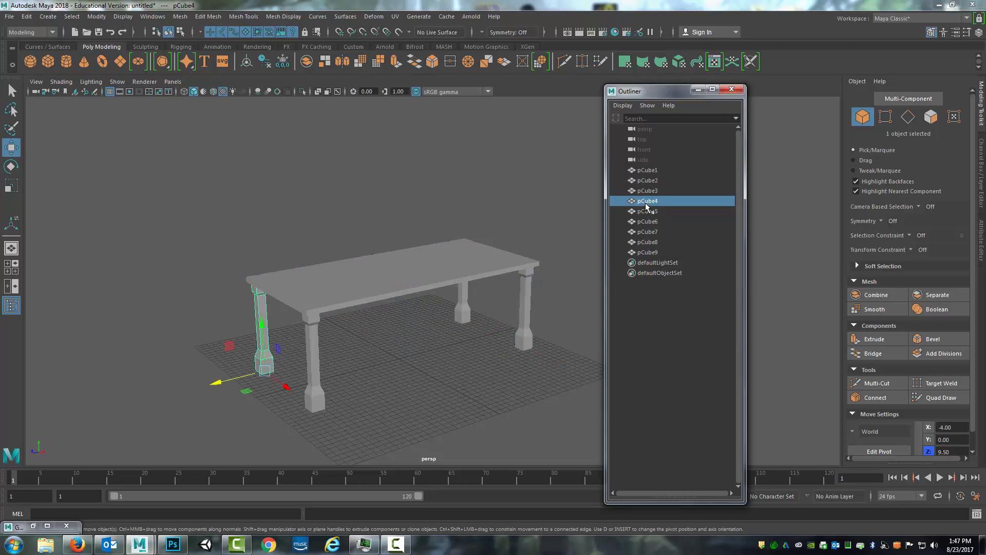
left_click(646, 210)
left_click(653, 222)
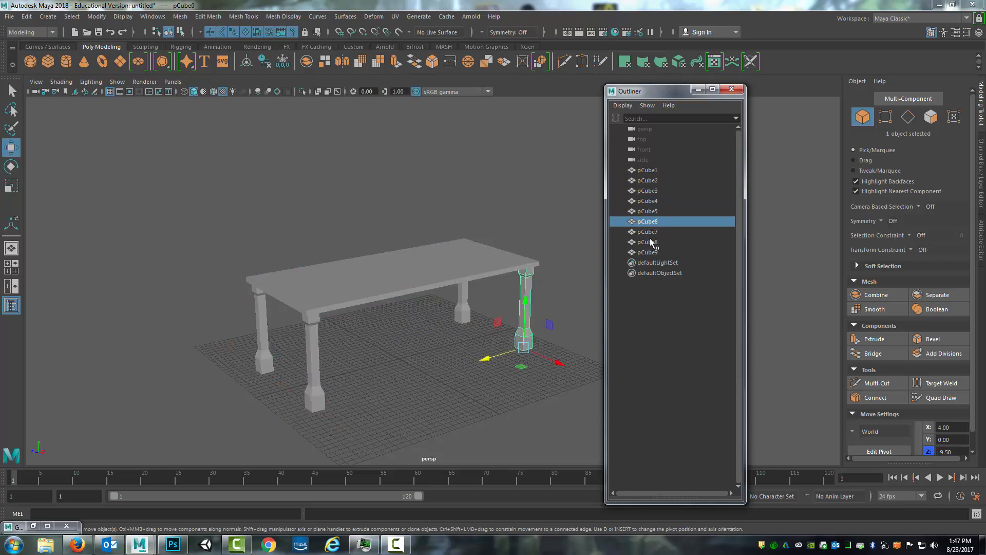
left_click(652, 243)
left_click(650, 232)
left_click(650, 243)
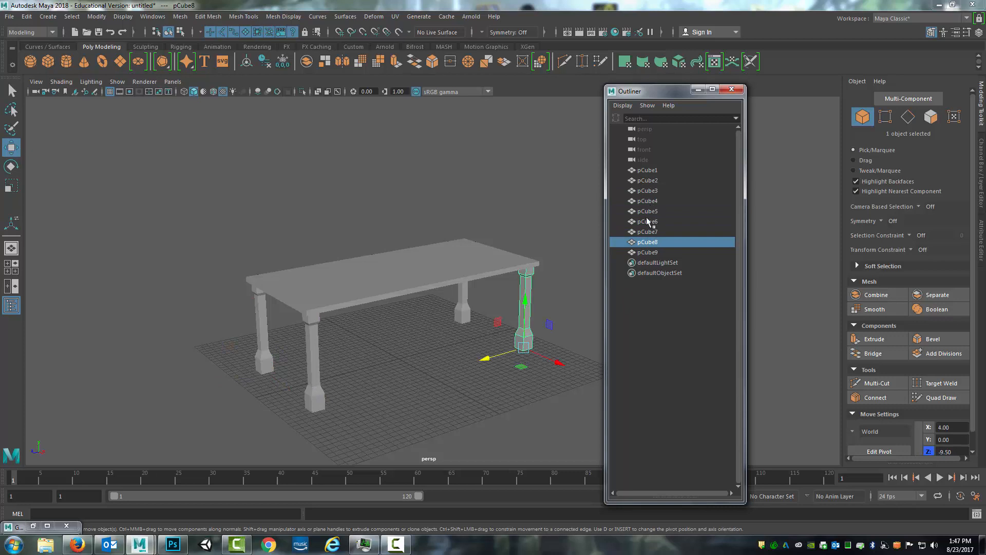
Step: Delete the surplus leg duplicates pCube6 through pCube9
left_click(647, 222)
left_click(650, 253, "shift")
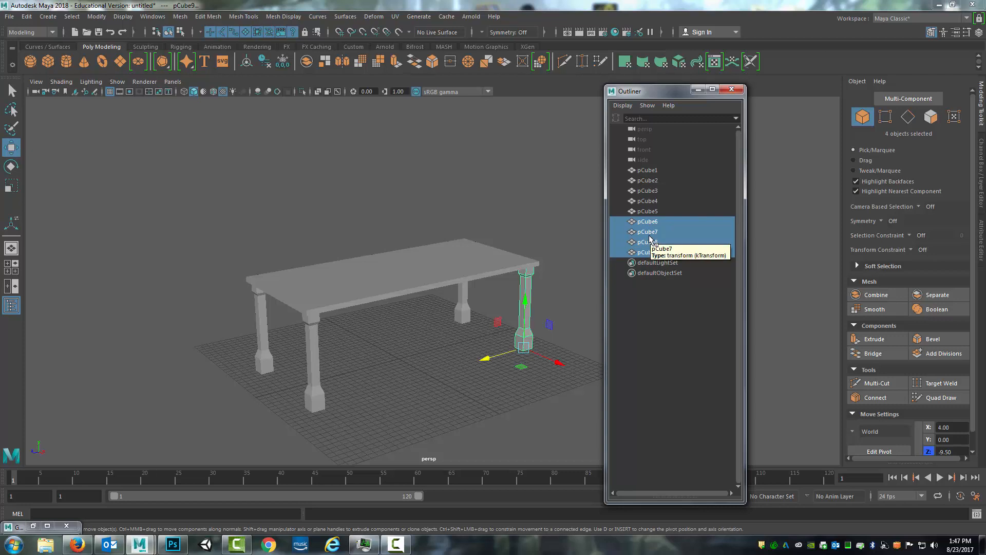
key("Delete")
Step: Check which table part each of pCube1 through pCube5 represents, and close the Outliner
left_click(645, 170)
left_click(646, 180)
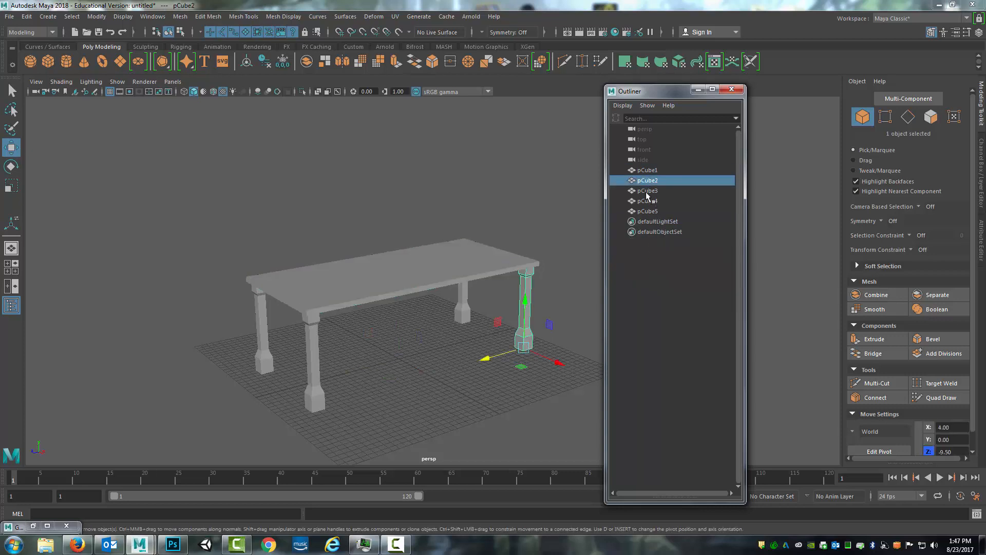
left_click(649, 190)
left_click(649, 201)
left_click(650, 211)
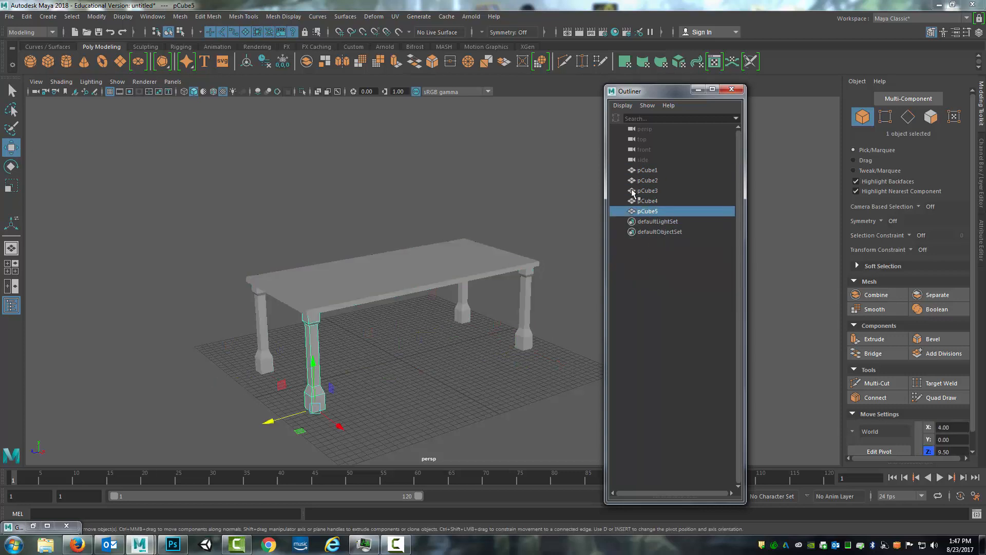
left_click(732, 89)
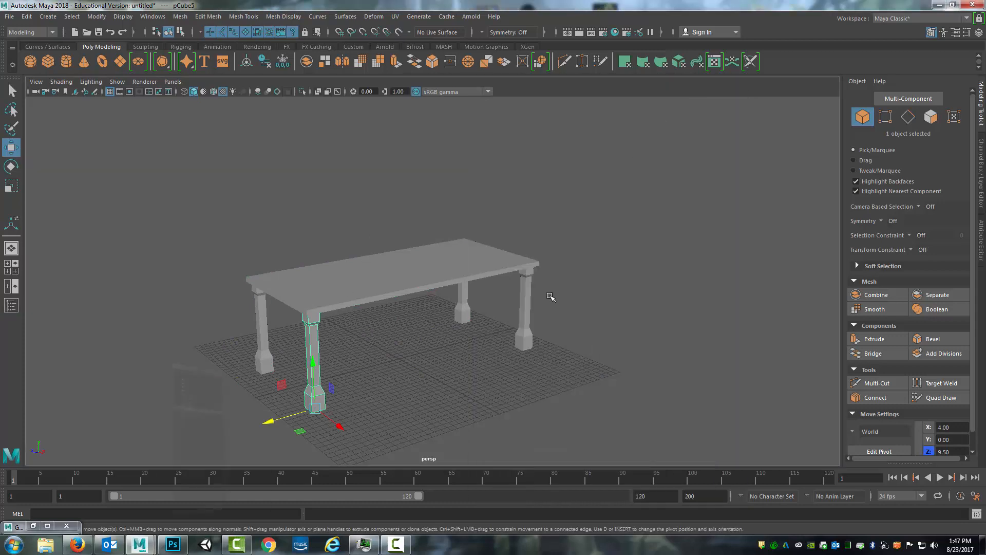
Step: Examine the table as separate objects by selecting the tabletop, individual legs and the whole set
left_click_drag(550, 297, 602, 159, "alt")
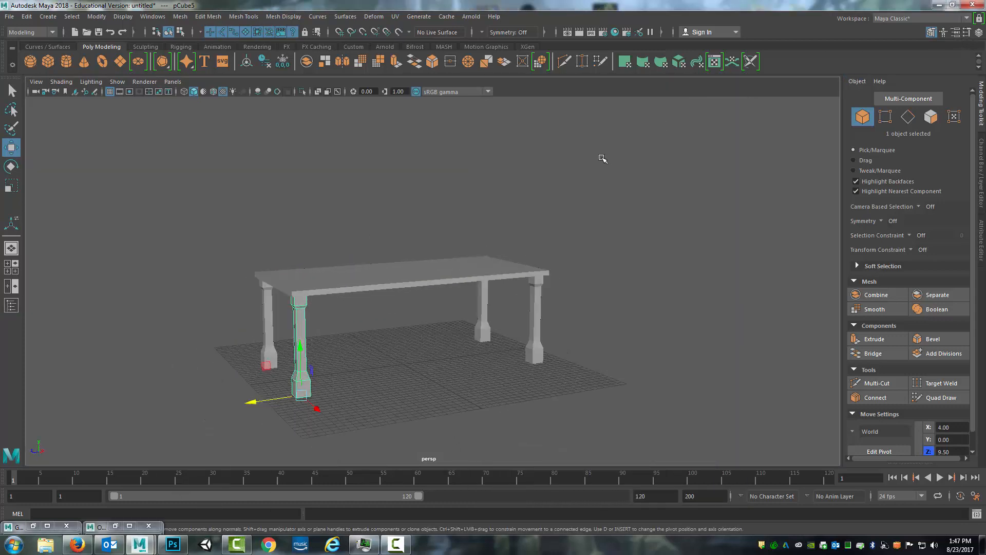
left_click_drag(669, 160, 217, 347)
left_click_drag(586, 242, 562, 348, "alt")
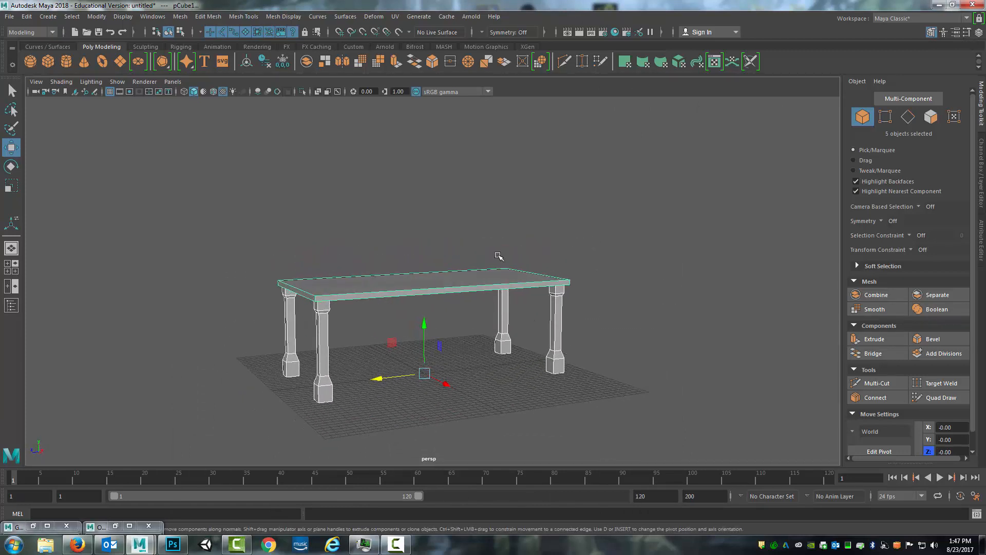
left_click(512, 280)
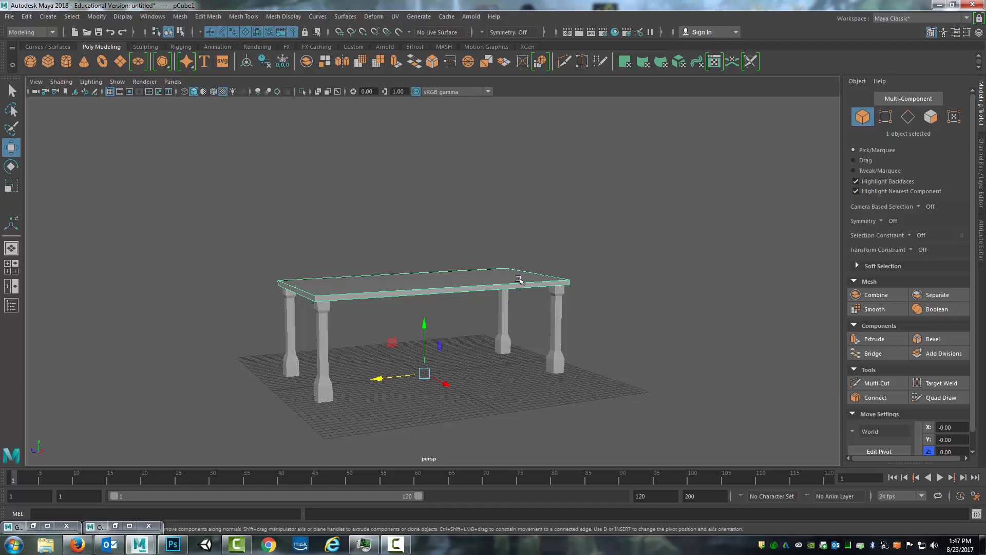
left_click(585, 313)
left_click(554, 321)
left_click(512, 315)
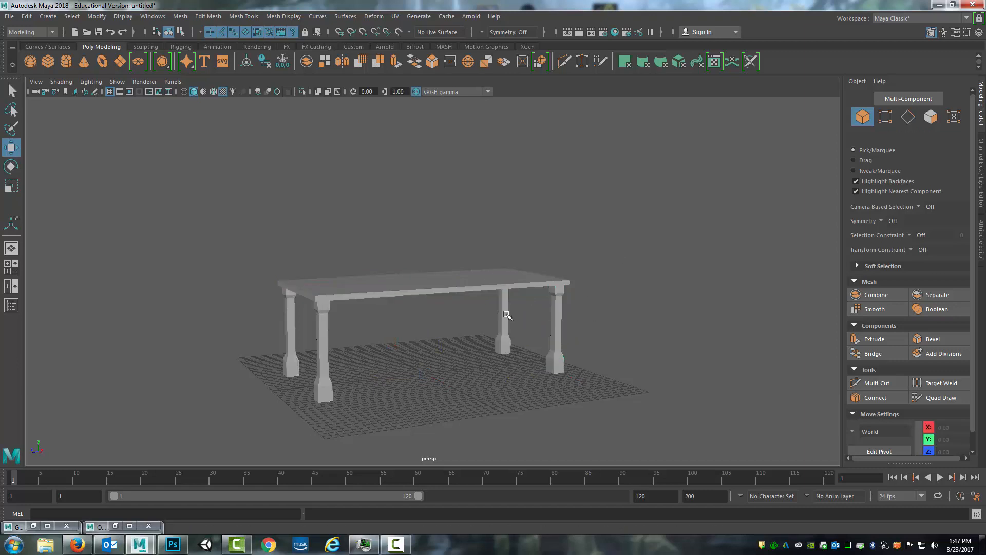
left_click(504, 319)
left_click_drag(637, 213, 229, 404)
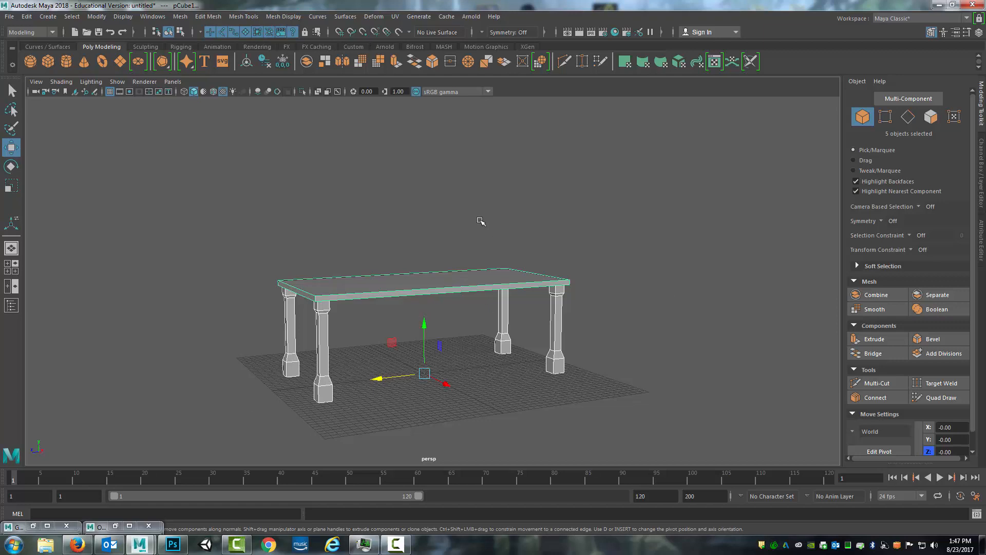
left_click_drag(625, 197, 232, 417)
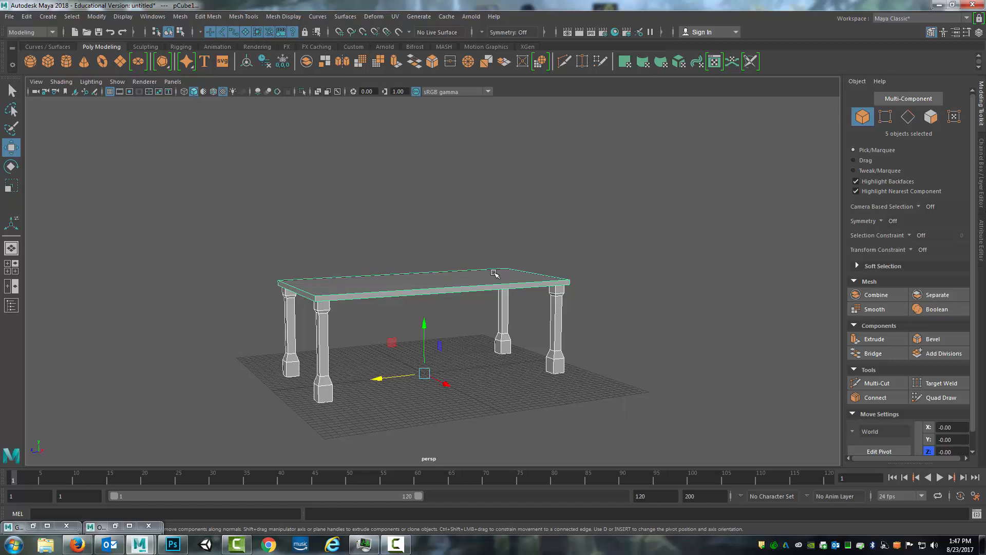
Step: Select pCube1 through pCube5 in the Outliner and combine them into a single mesh
left_click(153, 16)
mouse_move(174, 76)
left_click(167, 127)
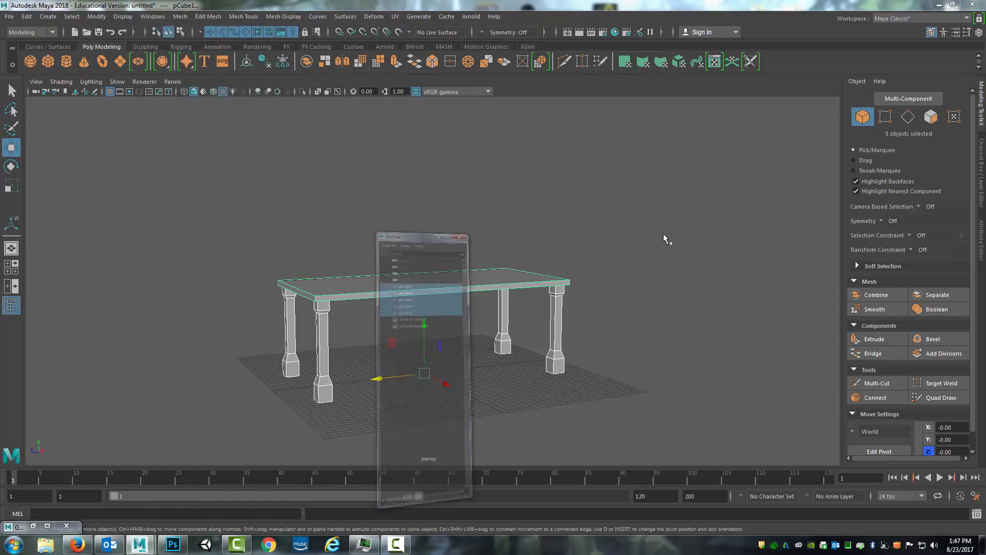
left_click(648, 171)
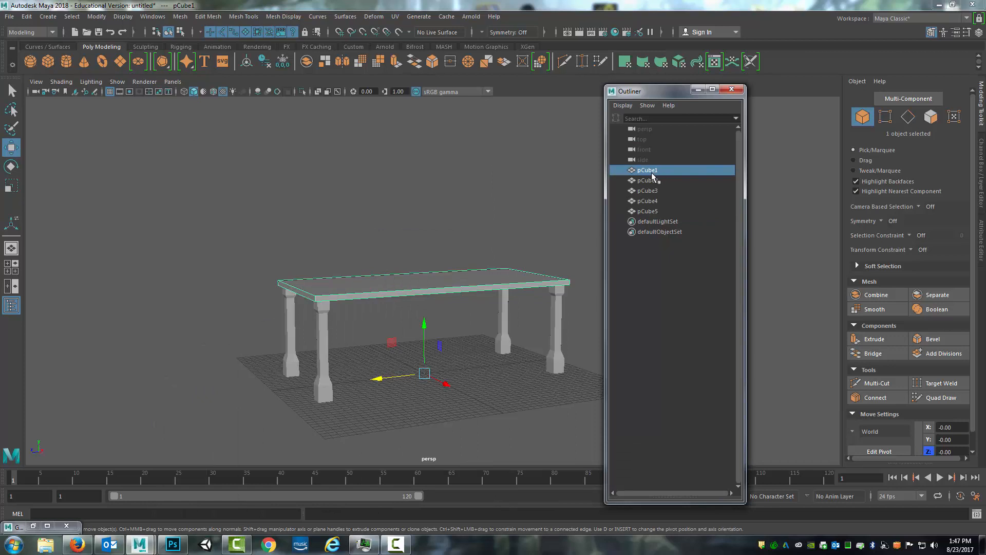
left_click(650, 212, "shift")
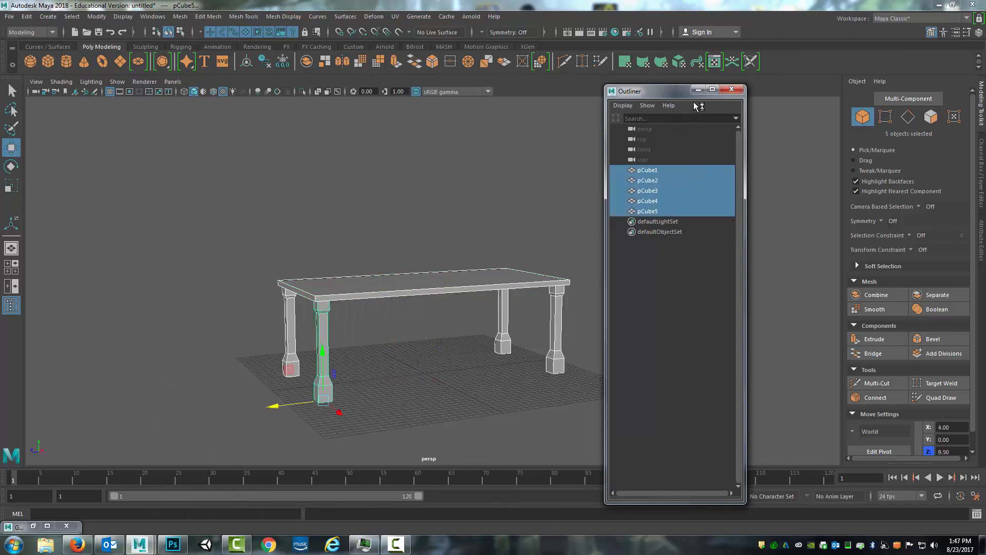
left_click(732, 89)
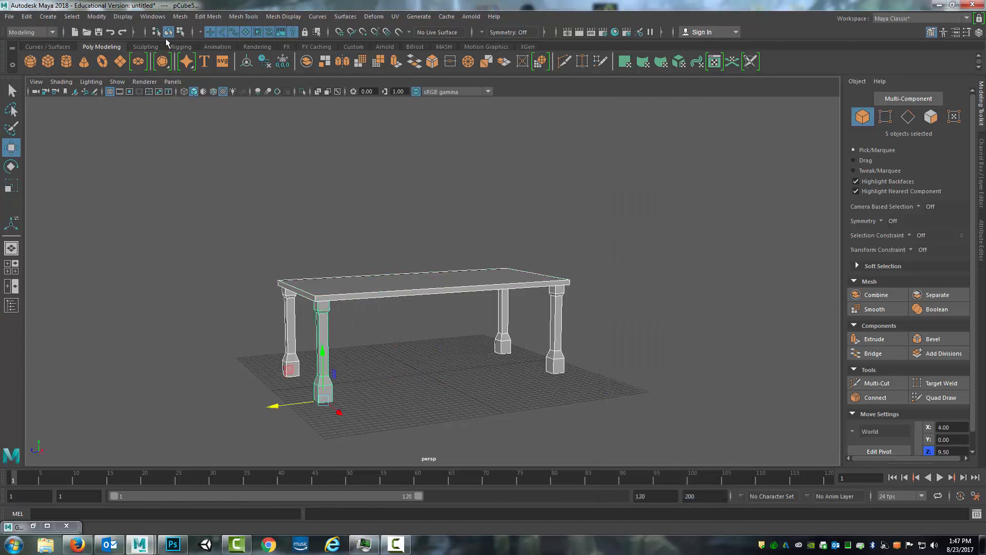
left_click(184, 17)
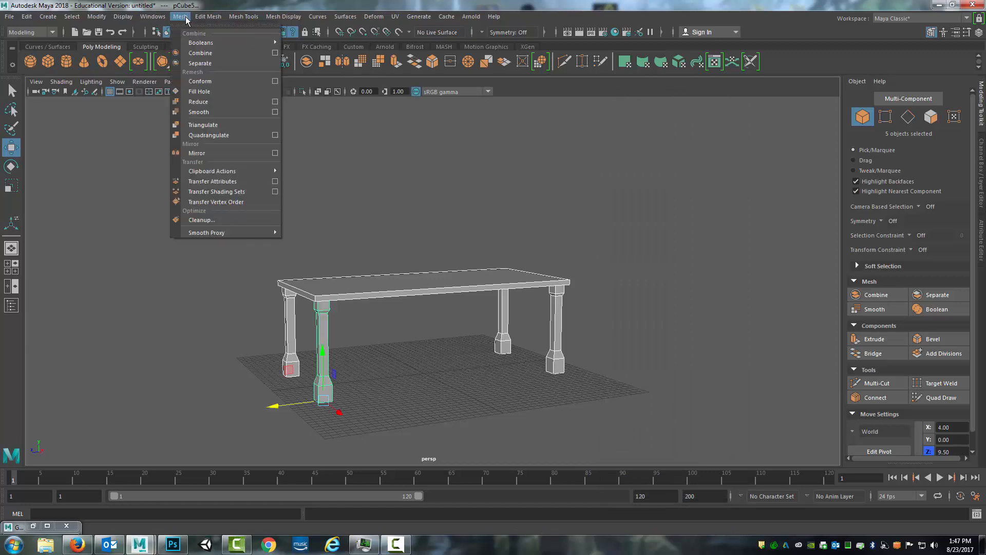
left_click(193, 54)
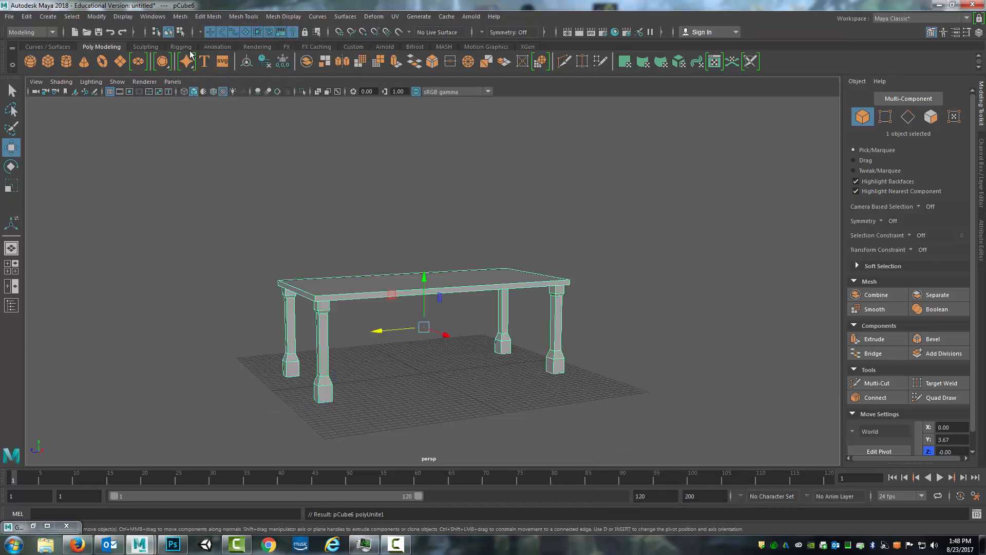
Step: Move the combined table's pivot down to the grid origin at 0, 0, 0 using grid snapping
left_click_drag(497, 278, 353, 307, "alt")
scroll(500, 291, "down", 3)
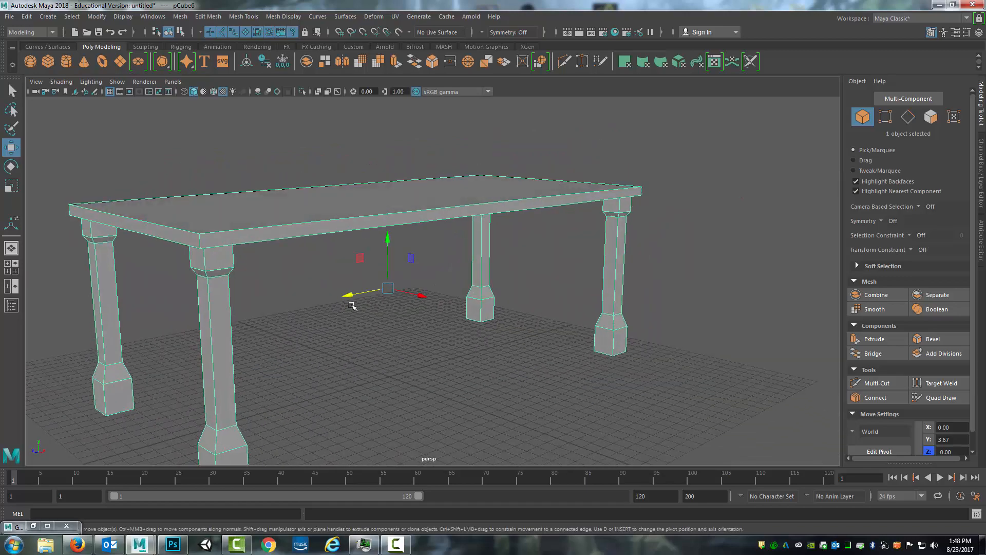
mouse_move(414, 337)
left_mouse_down("alt")
mouse_move(480, 335)
mouse_move(389, 334)
mouse_move(411, 334)
left_mouse_up("alt")
mouse_move(470, 259)
left_mouse_down("alt")
mouse_move(447, 270)
mouse_move(482, 265)
mouse_move(437, 268)
mouse_move(452, 309)
mouse_move(410, 306)
mouse_move(437, 274)
mouse_move(434, 255)
mouse_move(401, 257)
mouse_move(441, 260)
mouse_move(329, 200)
mouse_move(485, 262)
mouse_move(475, 261)
left_mouse_up("alt")
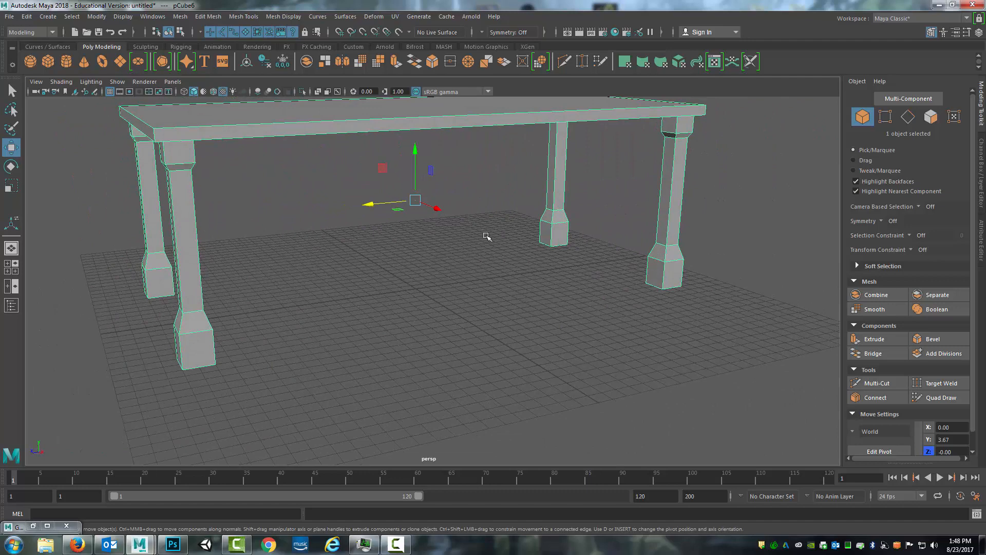
key("d")
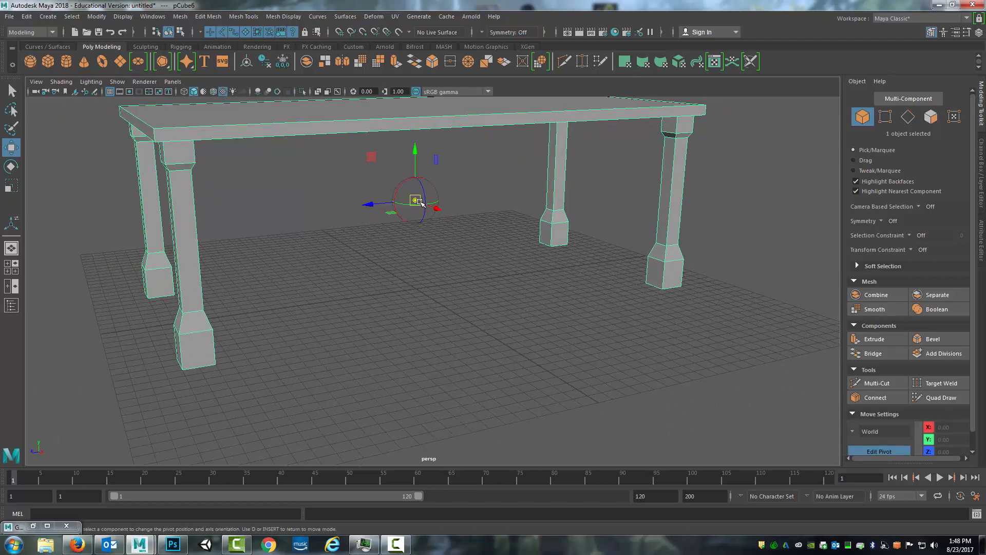
key("x")
left_click_drag(418, 200, 416, 288)
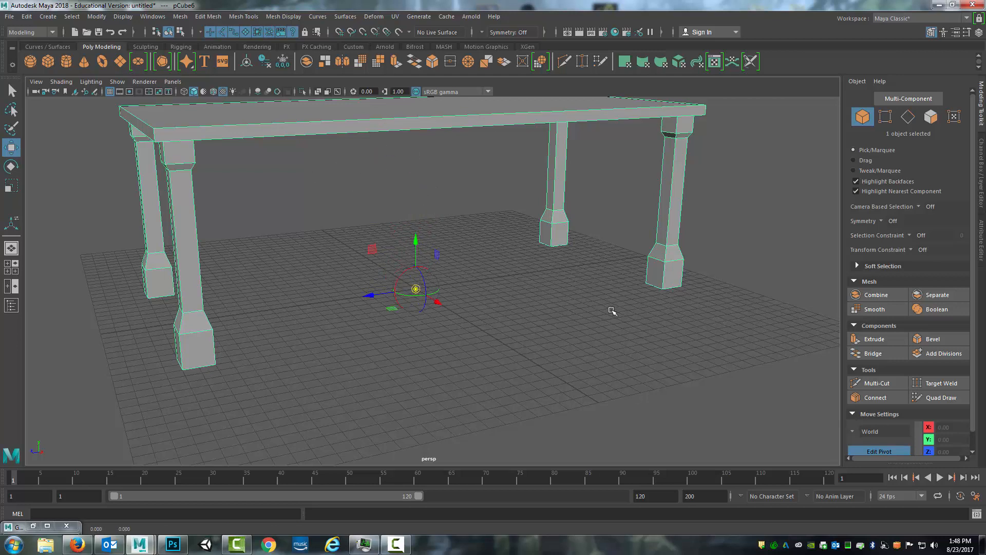
left_click_drag(611, 311, 469, 366, "alt")
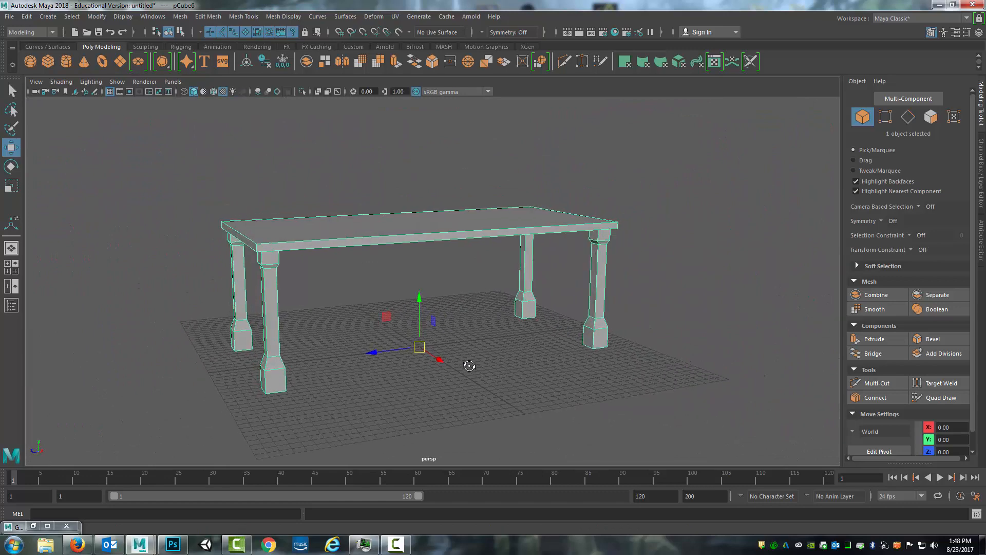
Step: Show the combined table's attributes and look through its construction history nodes
left_click(957, 33)
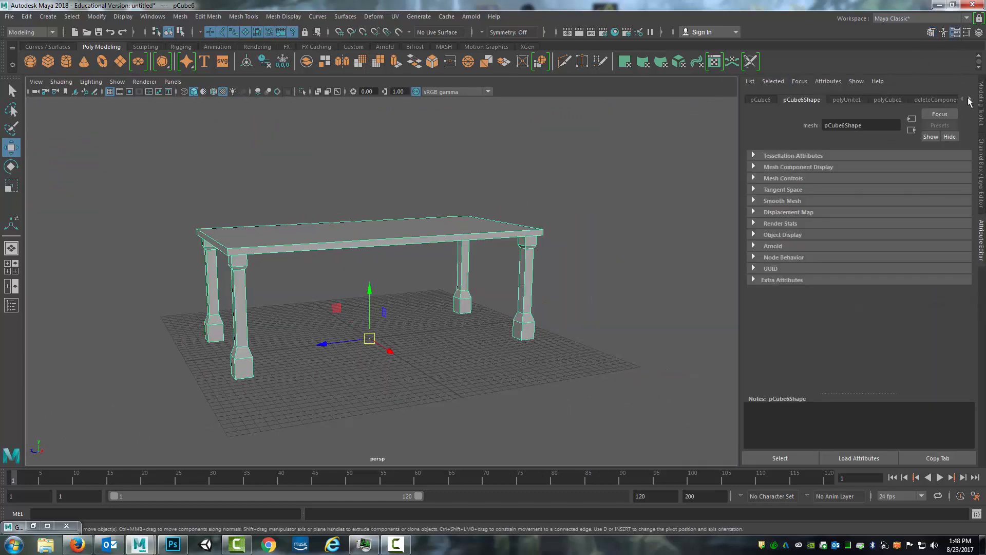
left_click(969, 100)
left_click(970, 100)
left_click(964, 100)
left_click(964, 100)
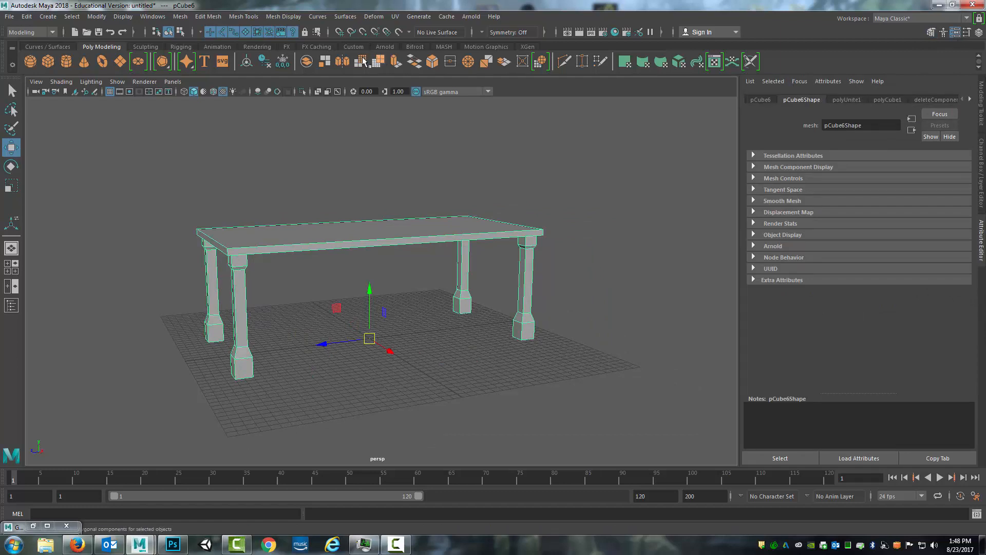
Step: Examine the leftover pCube1 through pCube5 nodes in the Outliner, selecting each and expanding pCube1 to view its child node
left_click(153, 18)
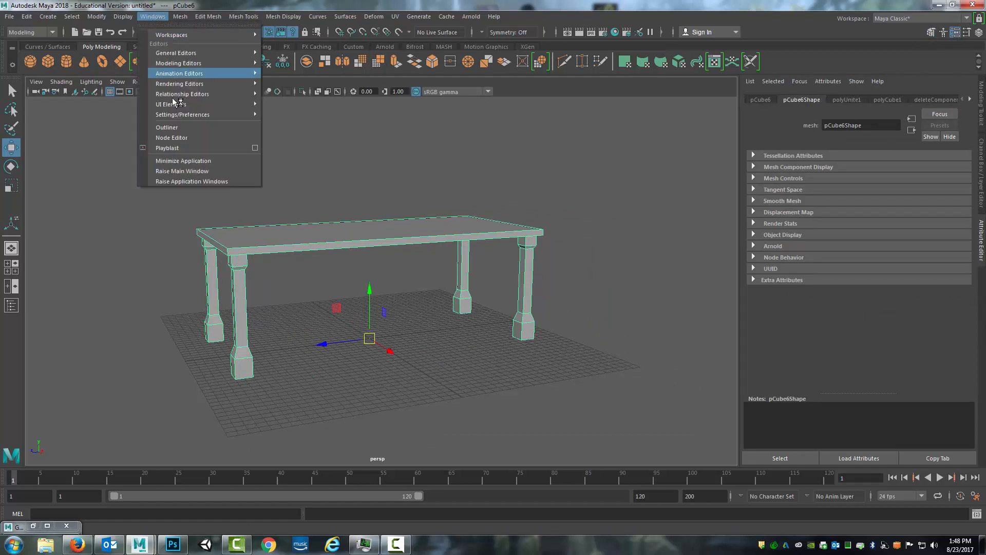
left_click(167, 127)
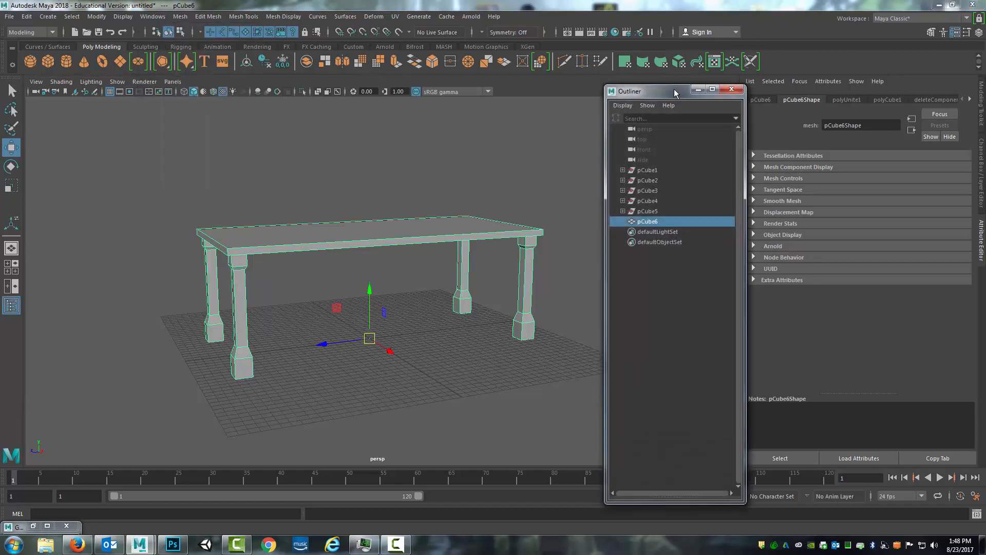
left_click_drag(675, 93, 604, 130)
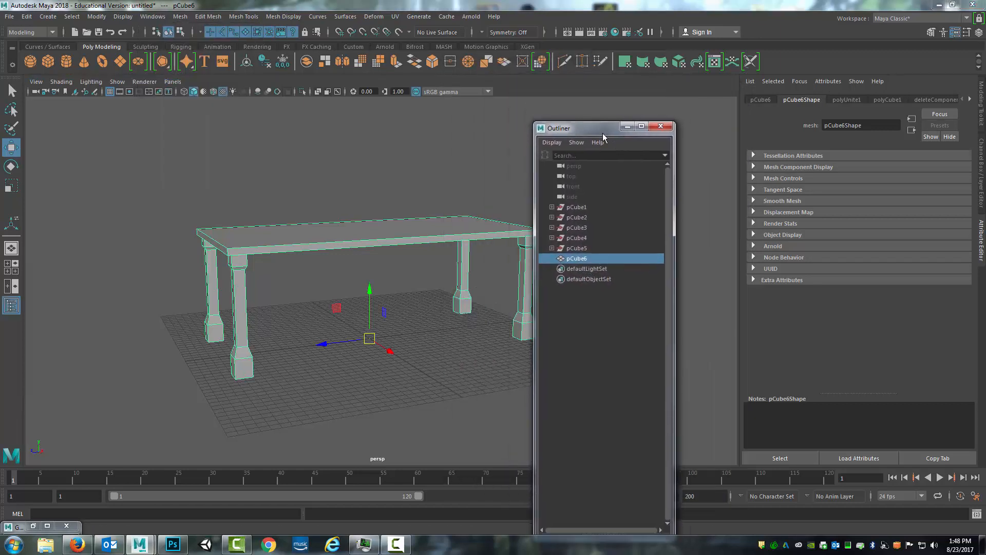
left_click(581, 209)
left_click(580, 218)
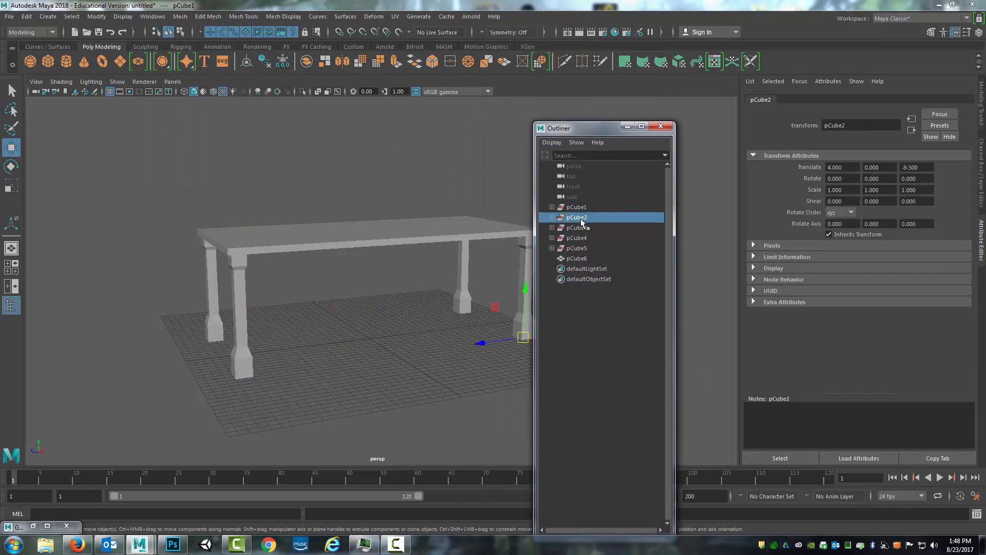
left_click(581, 227)
double_click(581, 238)
left_click(580, 249)
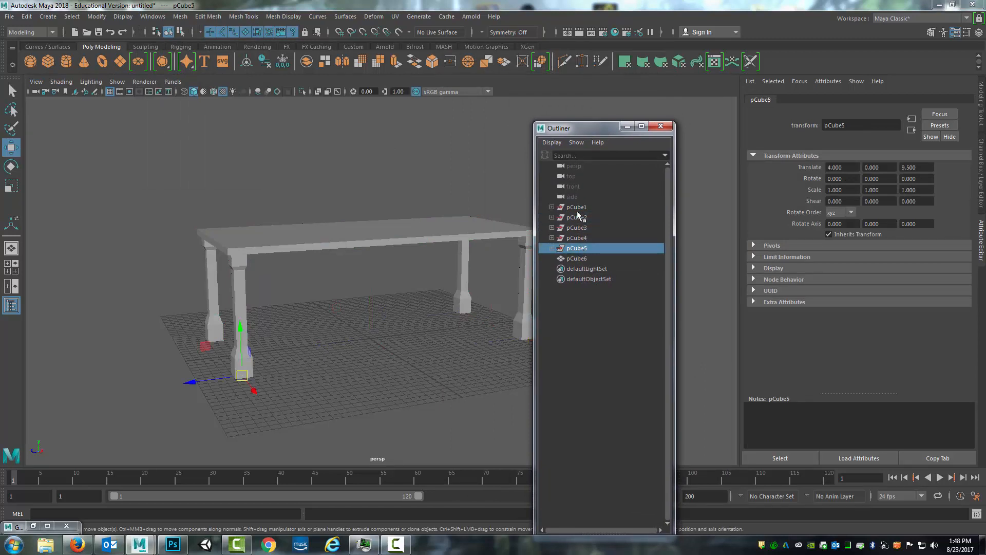
left_click(580, 207)
left_click(580, 218)
left_click(579, 228)
left_click(578, 238)
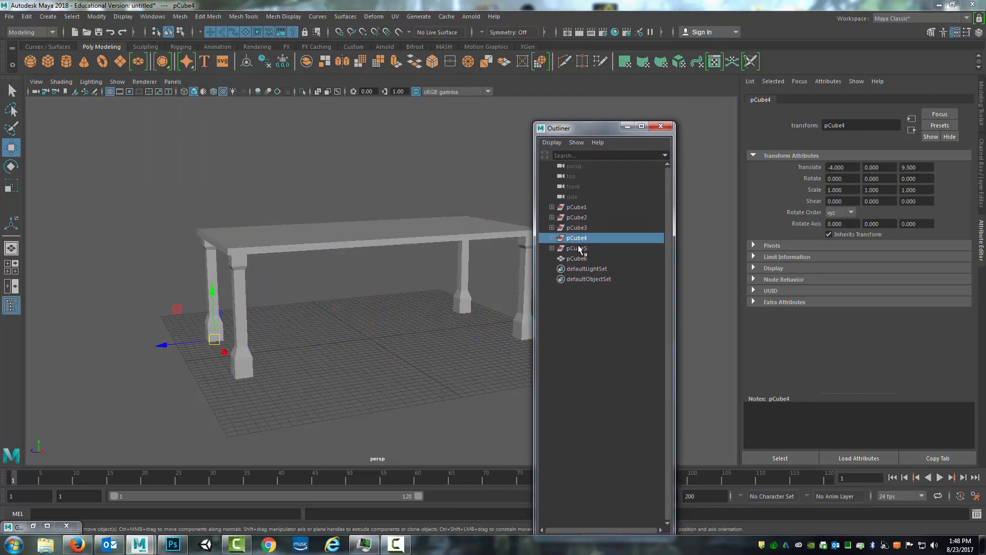
left_click(578, 249)
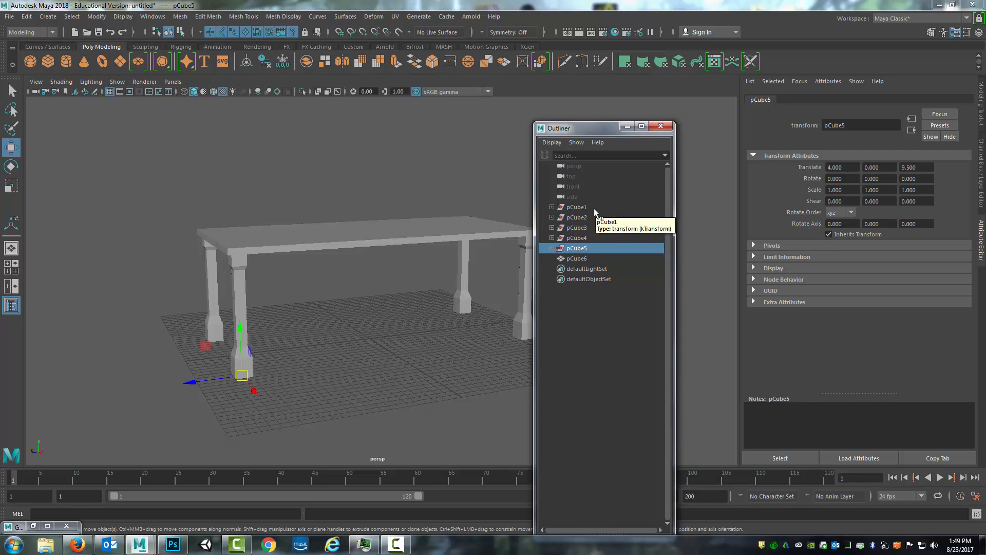
left_click(551, 207)
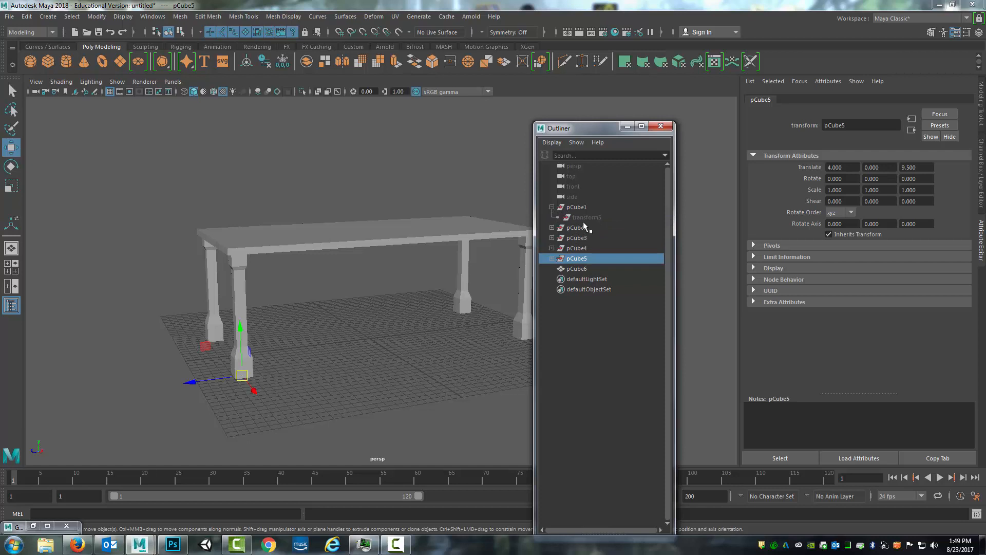
left_click(552, 208)
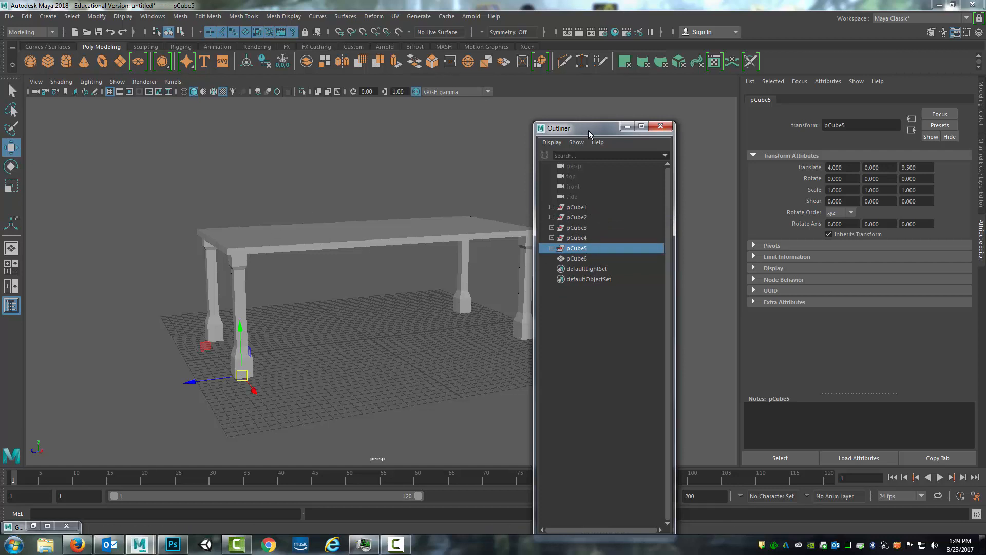
Step: Select the combined table pCube6 in the Outliner and delete its construction history
left_click_drag(568, 127, 541, 104)
left_click(549, 234)
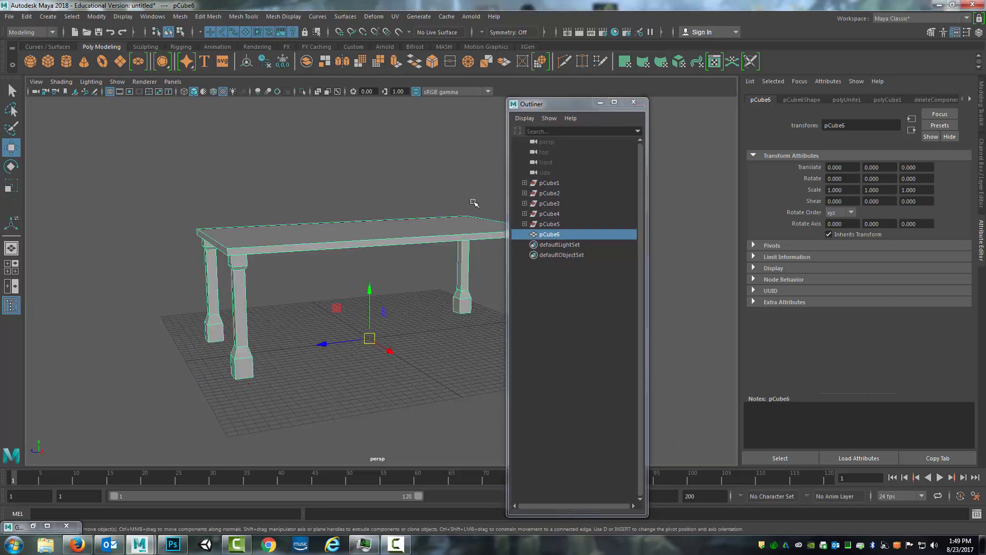
left_click(29, 17)
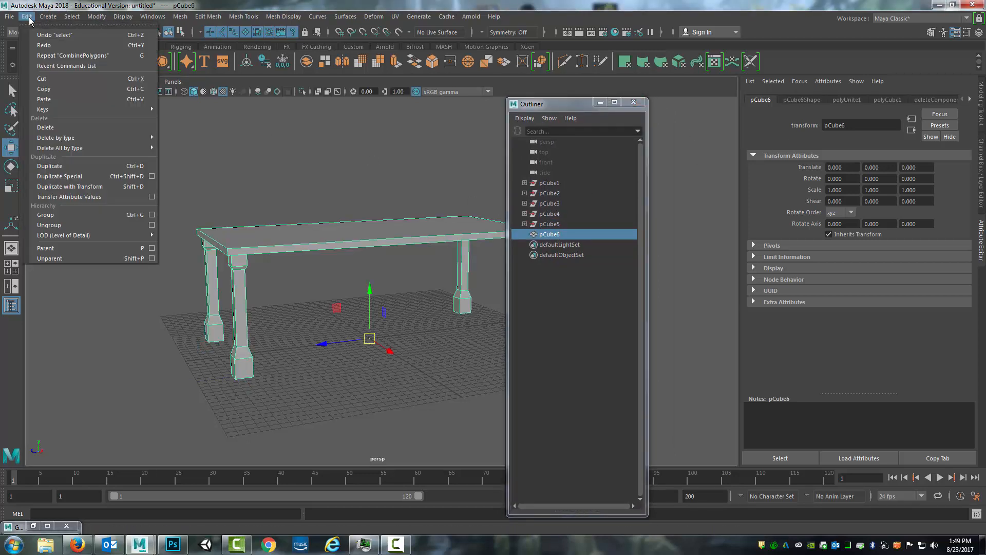
mouse_move(134, 148)
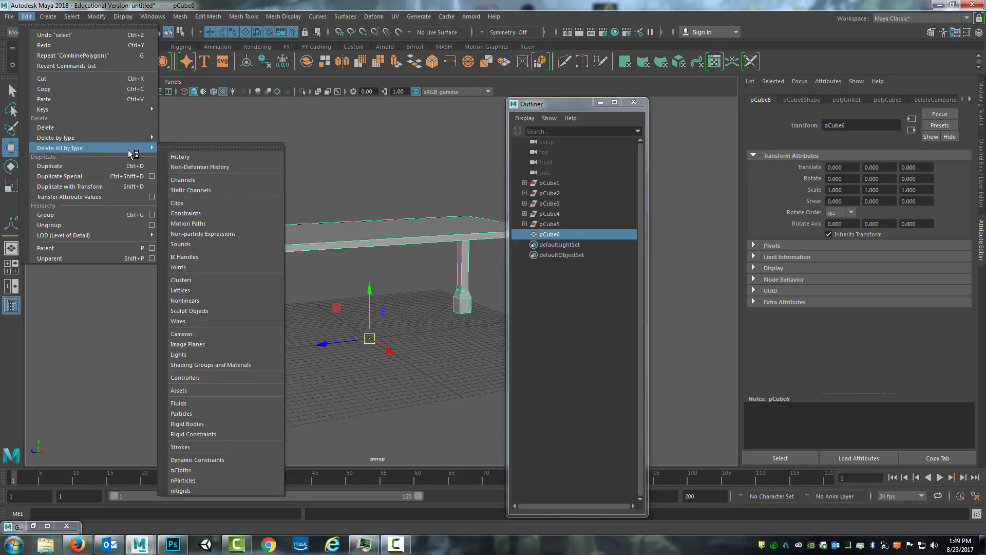
mouse_move(94, 140)
left_click(191, 157)
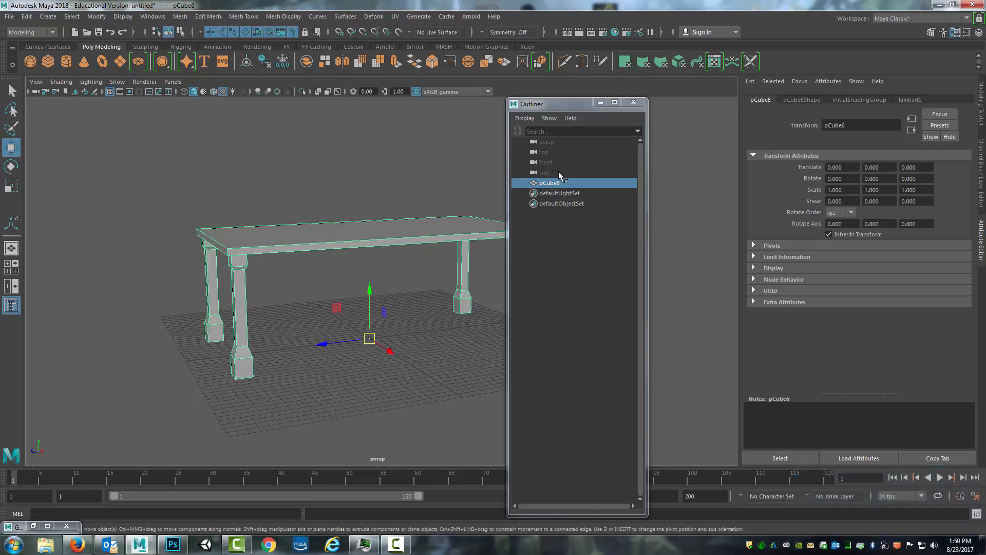
Step: Check the cleaned-up Outliner list and compare the combined table's transform and shape attributes
left_click_drag(572, 107, 586, 89)
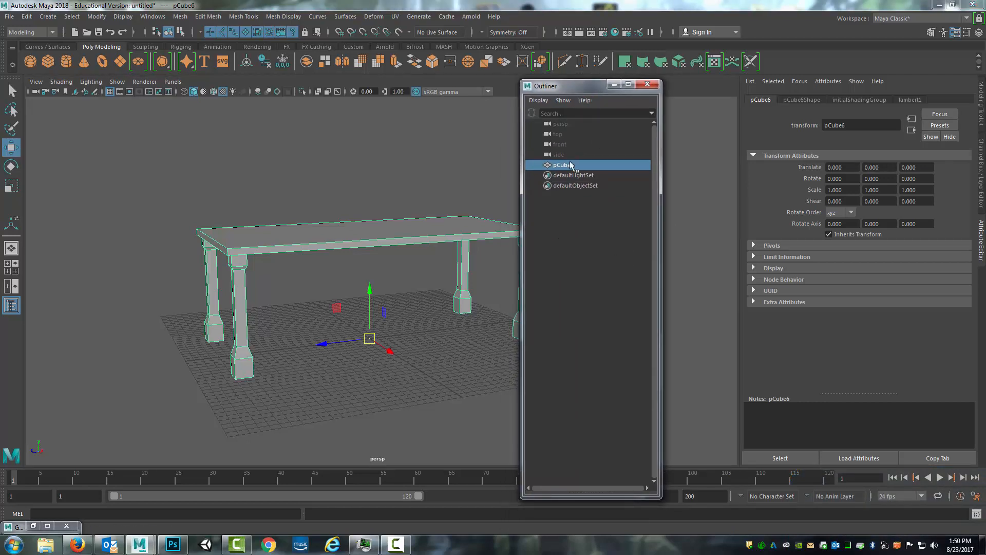
left_click_drag(599, 90, 570, 95)
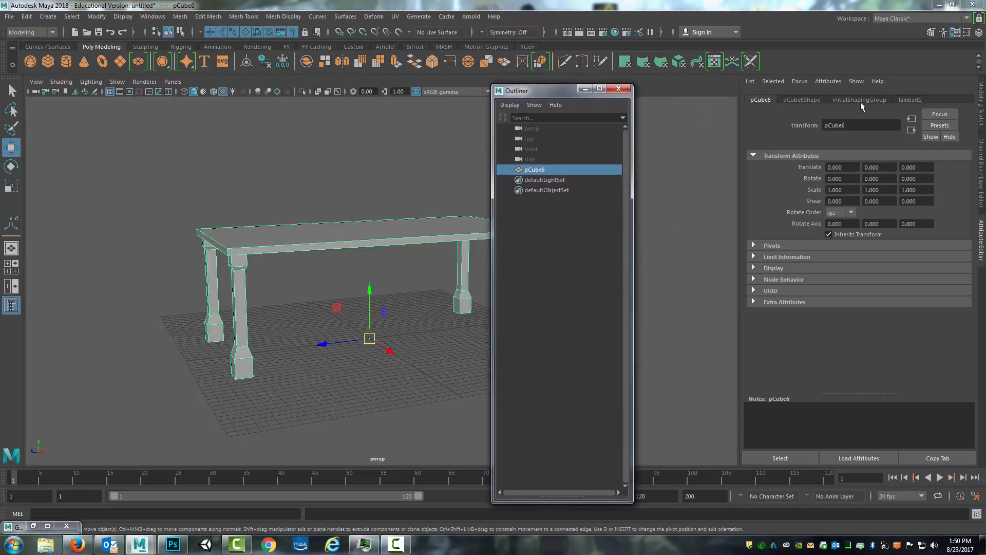
left_click(802, 101)
left_click(766, 100)
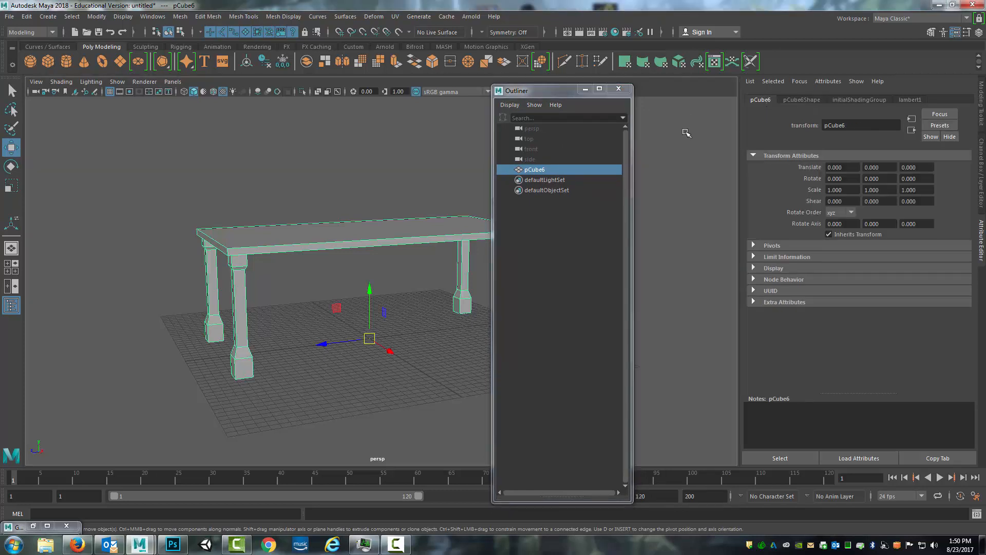
left_click(801, 102)
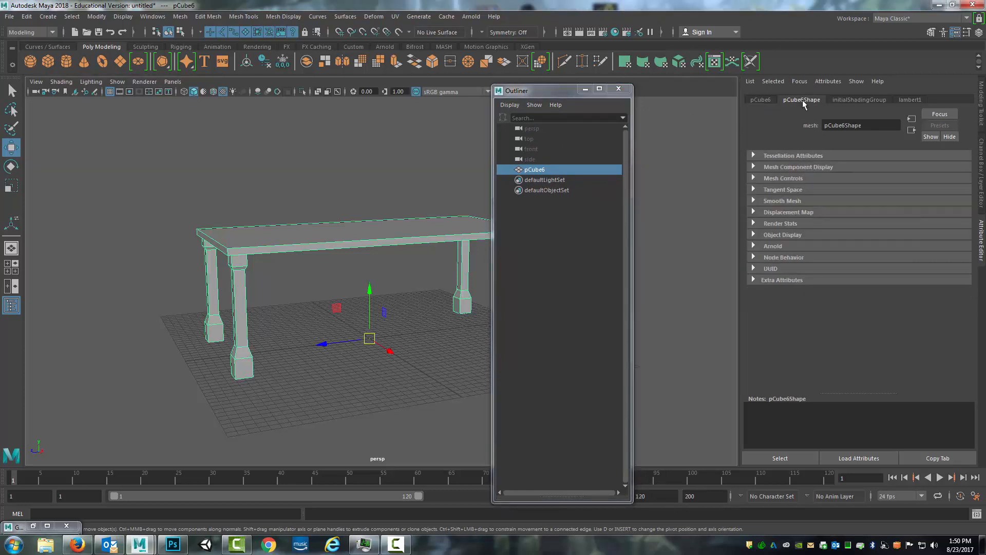
left_click(761, 99)
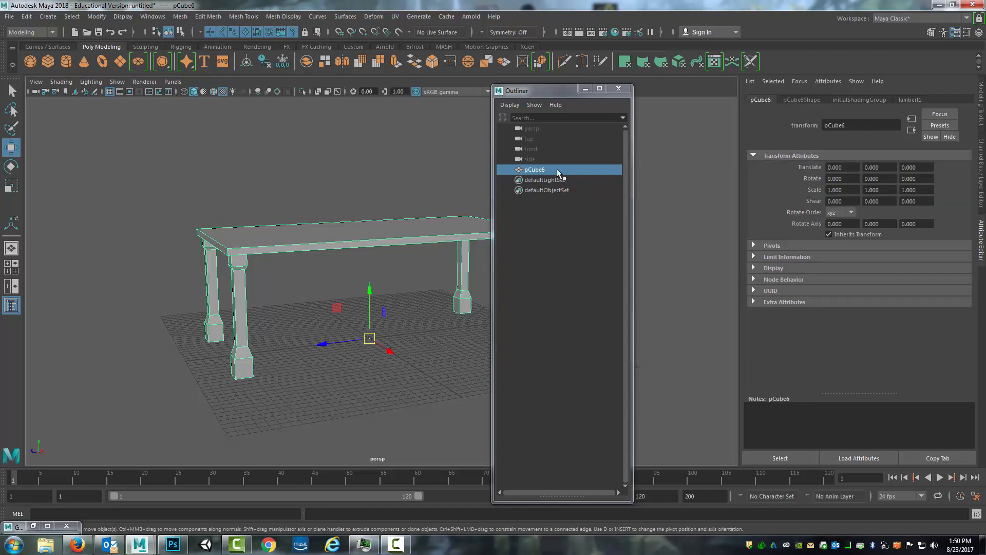
Step: Rename the combined table's transform node to Table_1_Mesh and close the Outliner
double_click(862, 125)
type("Table_1_Mesh")
key("Return")
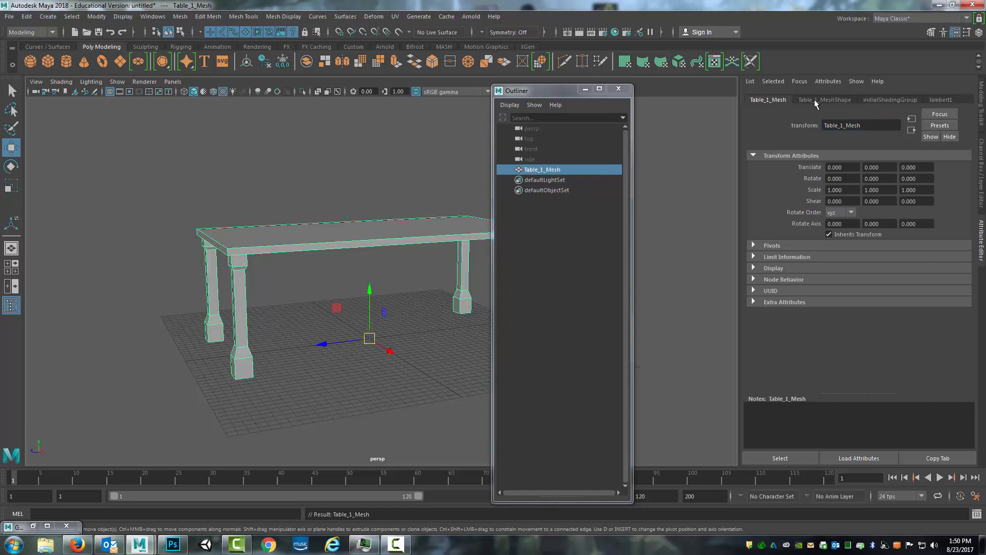
left_click(619, 89)
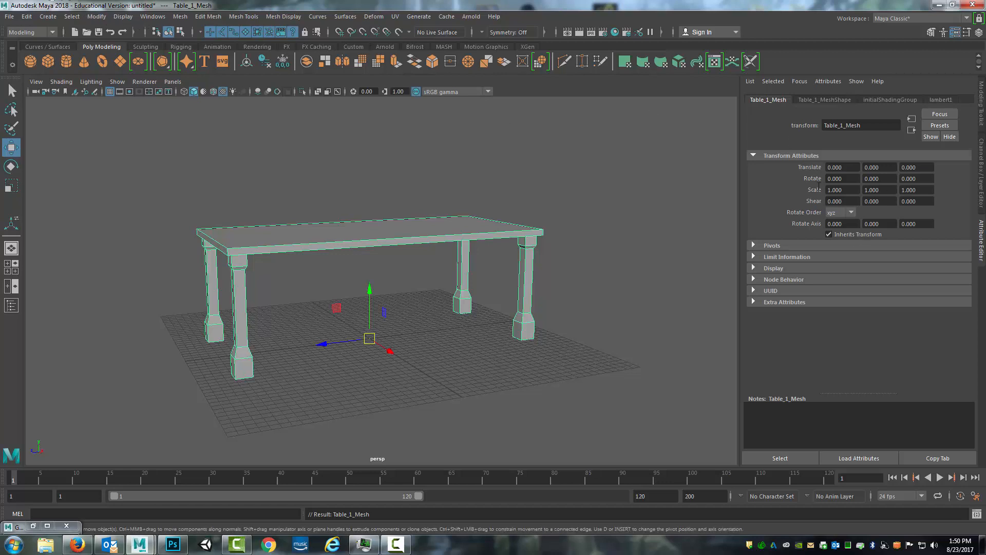
Step: Freeze the transformations of Table_1_Mesh
left_click(181, 17)
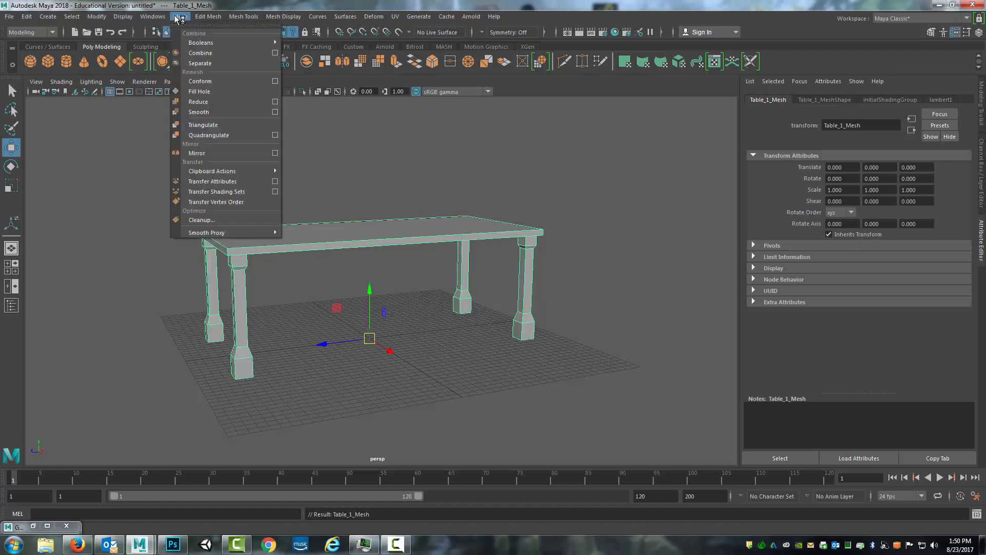
mouse_move(98, 16)
left_click(117, 62)
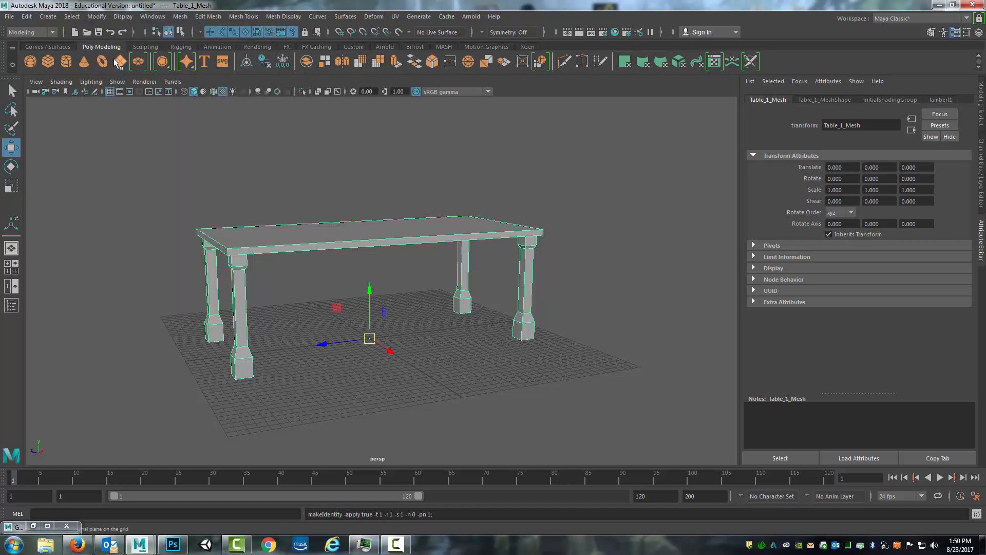
Step: Reselect the table and scale it up uniformly to about 1.114 on all three axes
left_click(448, 325)
left_click(447, 239)
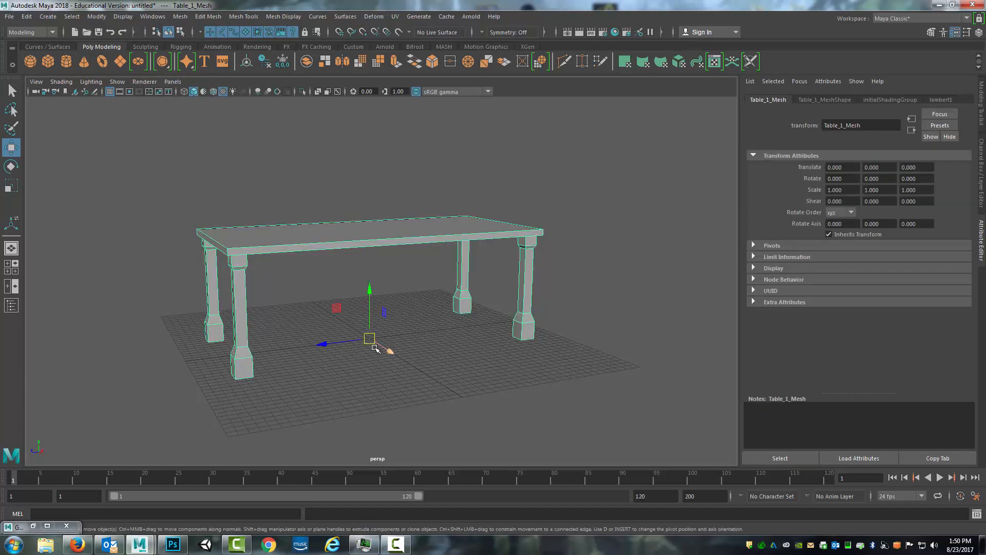
key("r")
left_click_drag(375, 346, 451, 286, "alt")
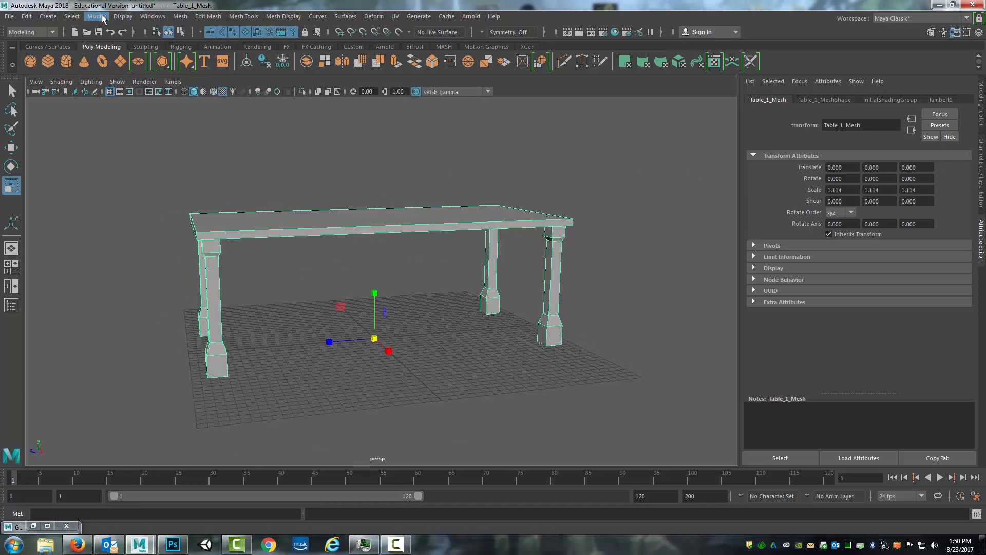
Step: Delete the scaled table's history and freeze its transformations to reset its scale values to 1
left_click(27, 16)
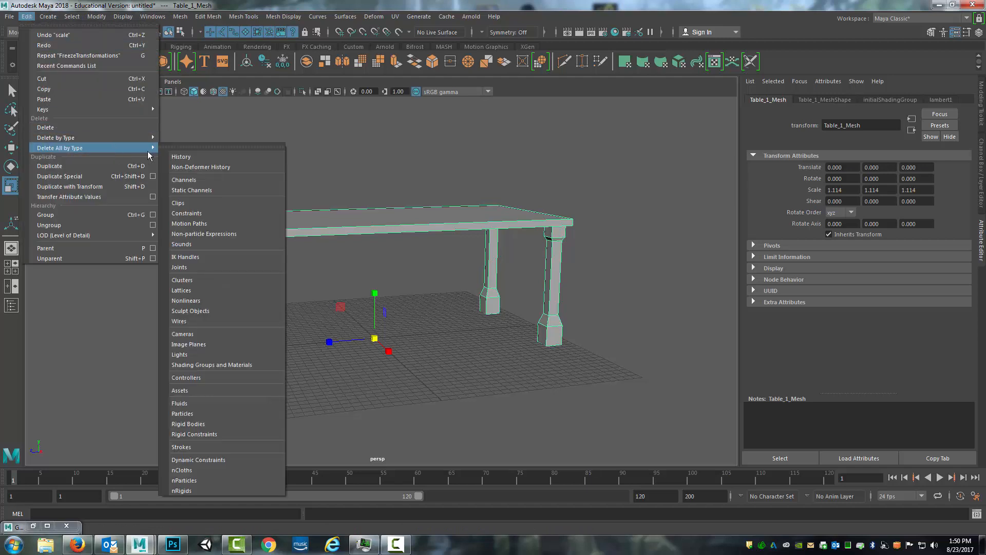
left_click(185, 154)
left_click(96, 16)
left_click(122, 63)
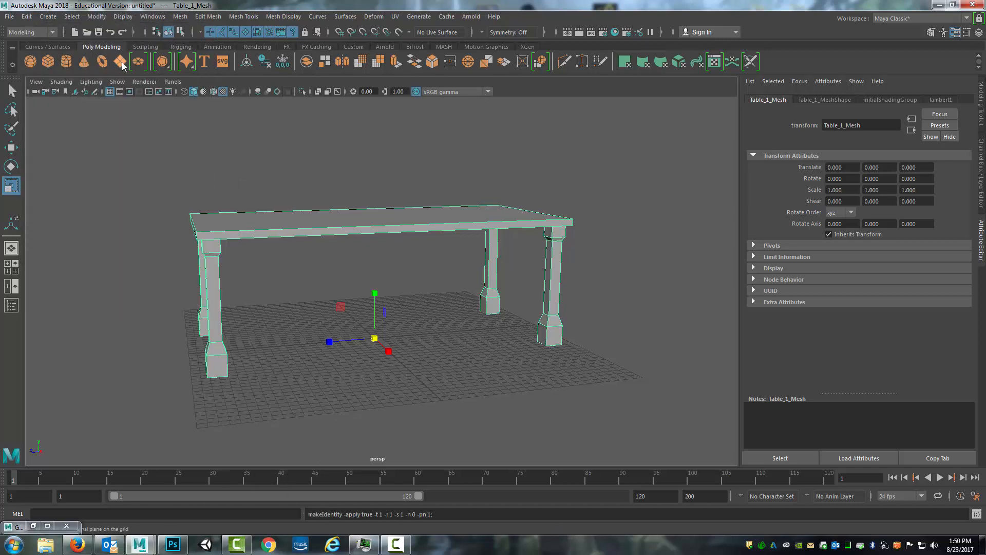
Step: Save the scene under the new name Table_1 as a Maya Binary file in the project's scenes folder
left_click_drag(410, 207, 419, 309, "alt")
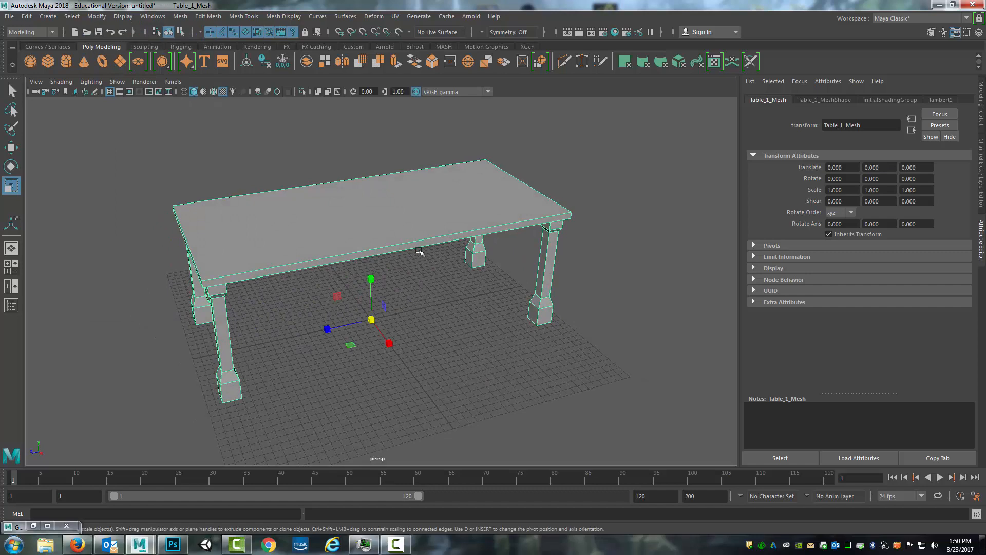
left_click_drag(425, 335, 444, 326, "alt")
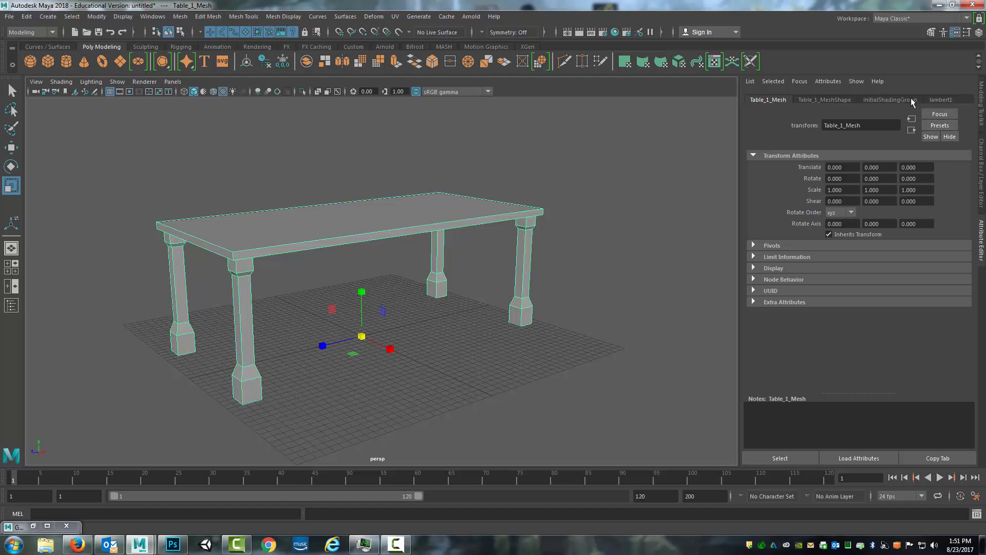
left_click_drag(493, 227, 311, 181, "alt")
left_click(9, 17)
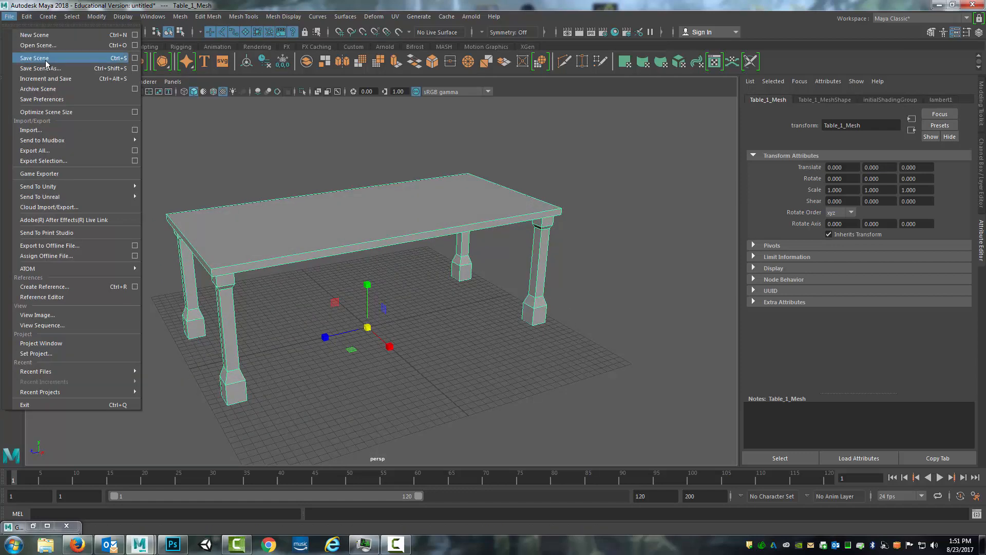
left_click(41, 69)
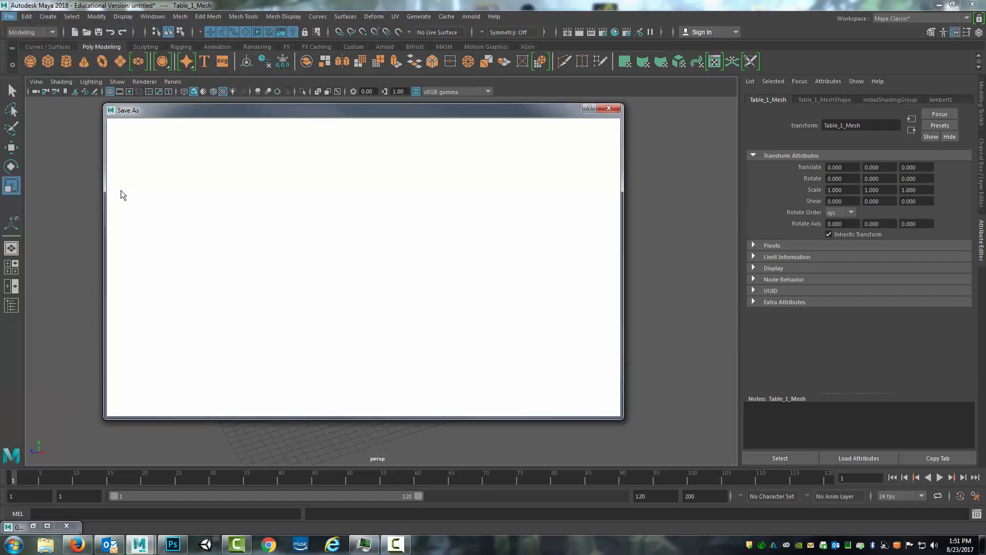
type("Table_1")
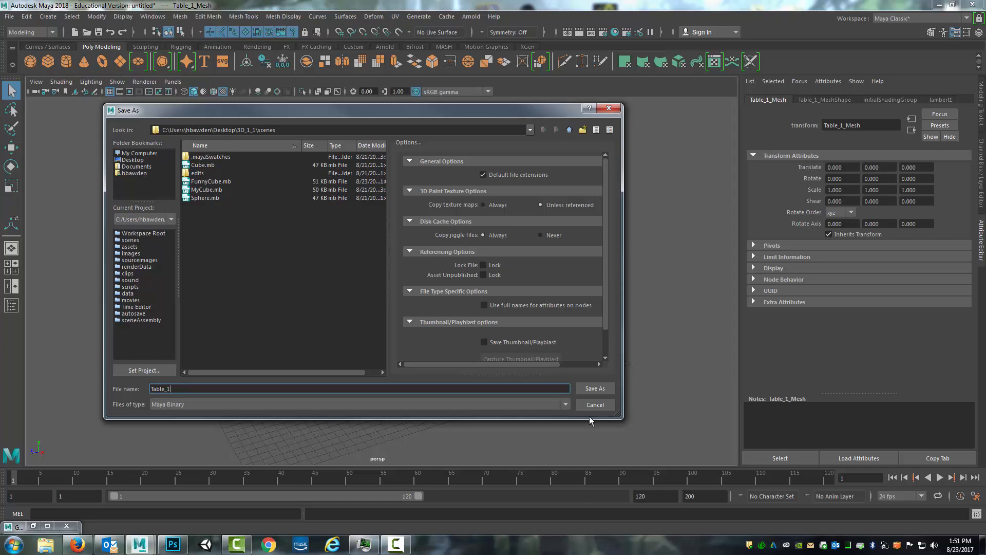
left_click(595, 389)
Step: Examine the saved table's leg bases and its pivot on the grid origin up close
middle_click_drag(565, 264, 564, 266, "alt")
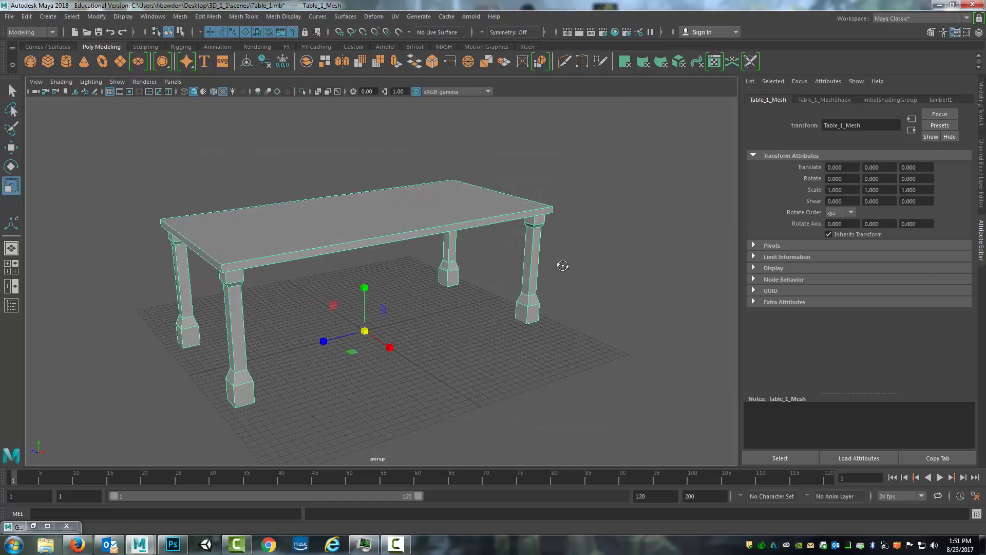
scroll(517, 315, "up", 5)
middle_click_drag(442, 338, 495, 298, "alt")
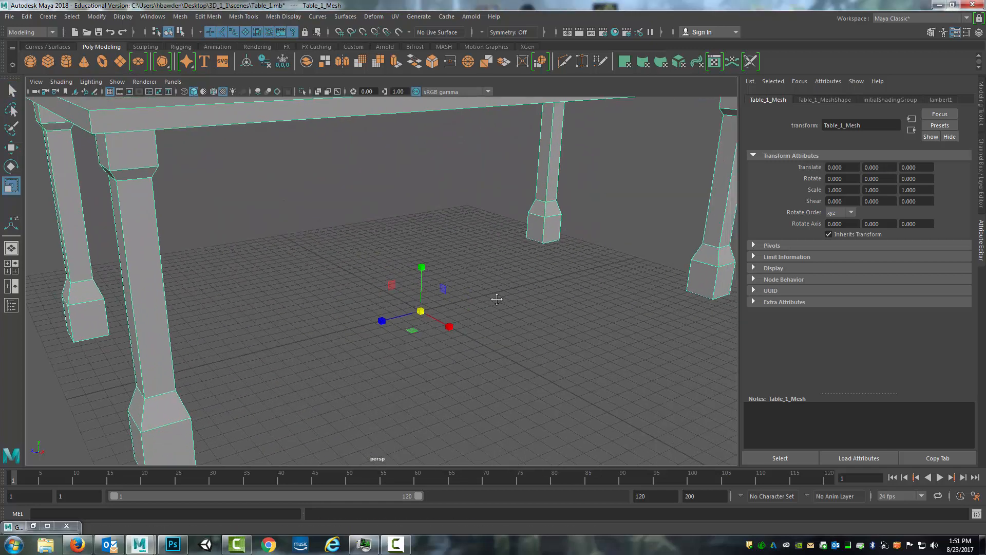
left_click_drag(496, 298, 419, 341, "alt")
right_click_drag(418, 341, 515, 302, "alt")
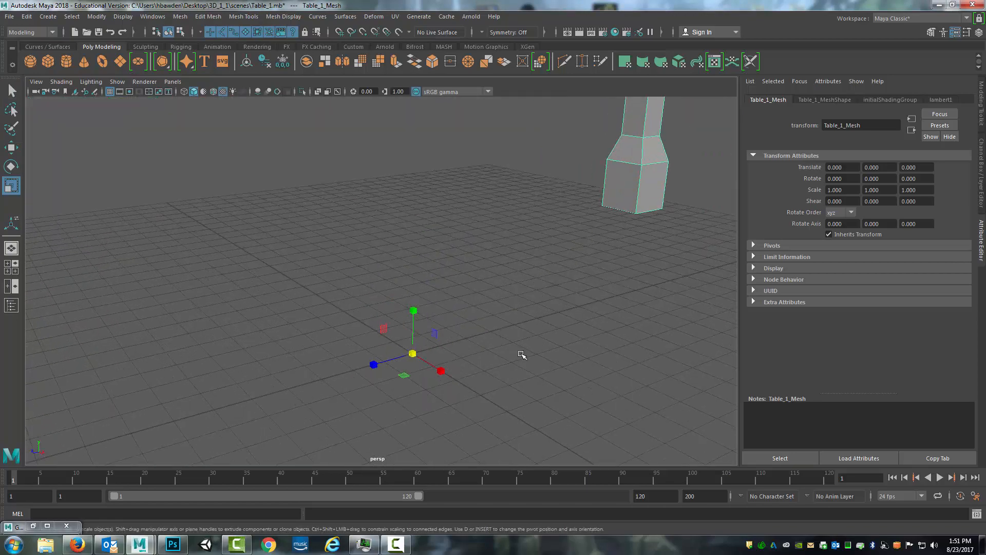
left_click_drag(522, 356, 469, 272, "alt")
scroll(470, 272, "down", 8)
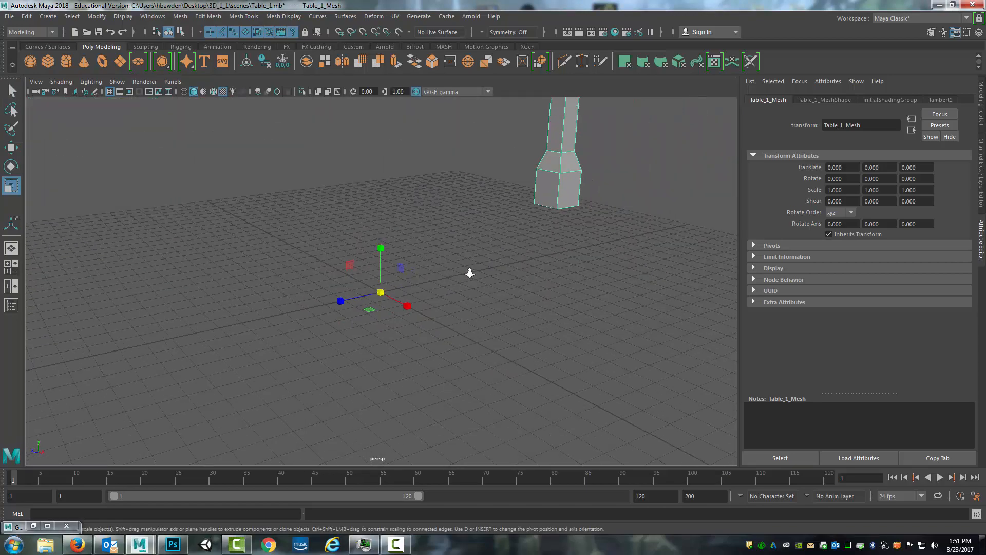
Step: Frame the whole table in the perspective view and activate the Move tool
scroll(471, 273, "up", 8)
key("f")
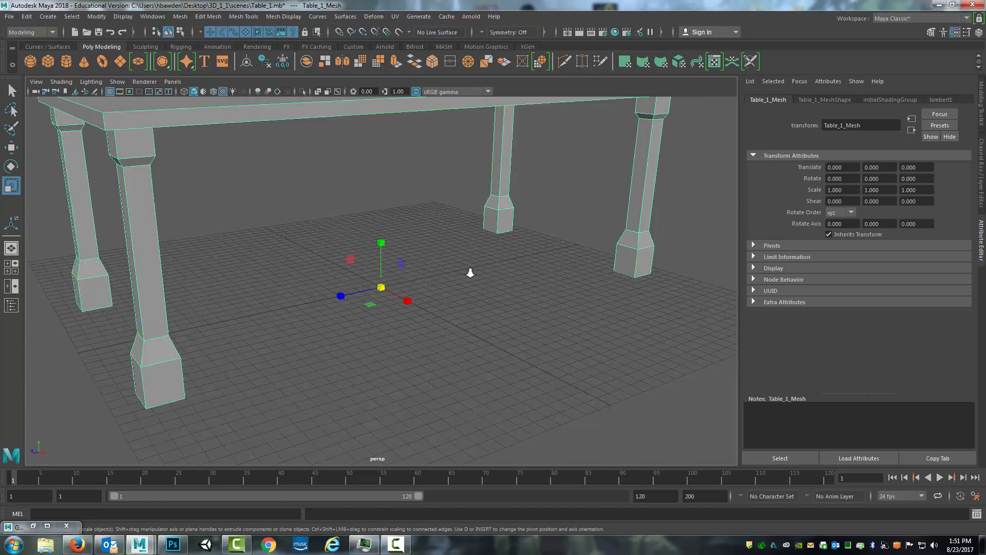
key("w")
left_click_drag(359, 318, 371, 320, "alt")
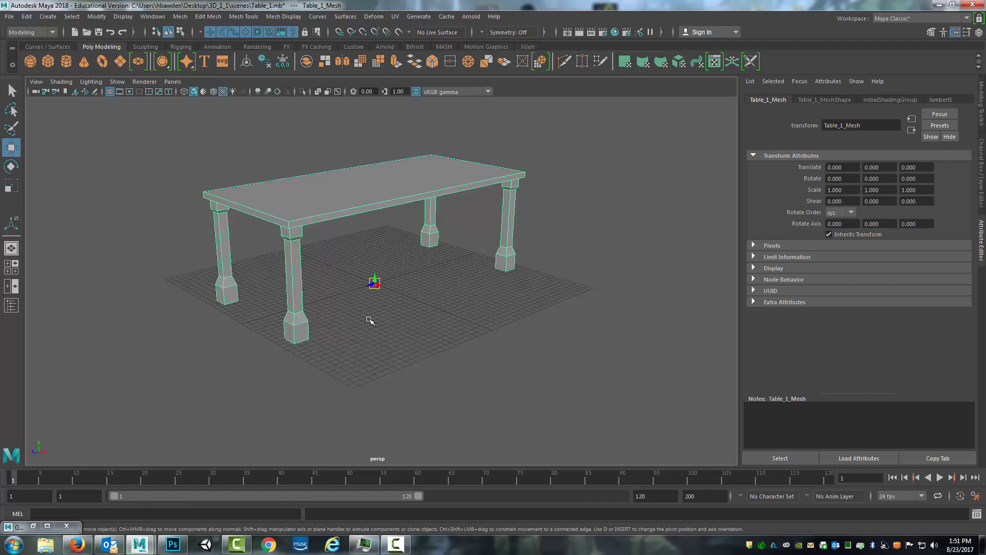
Step: Enlarge the Move manipulator until its axes extend far beyond the table and the grid
key("plus")
key("plus")
key("plus")
key("plus")
key("plus")
key("plus")
key("plus")
key("plus")
Step: Examine the oversized Move manipulator at the table's pivot from near and far
scroll(401, 306, "down", 3)
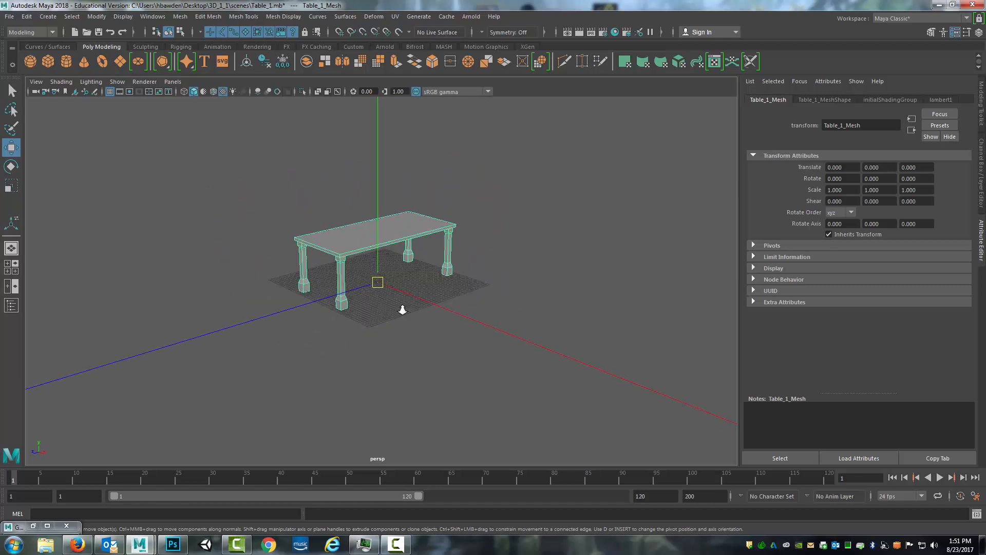
scroll(406, 309, "up", 8)
scroll(403, 310, "down", 8)
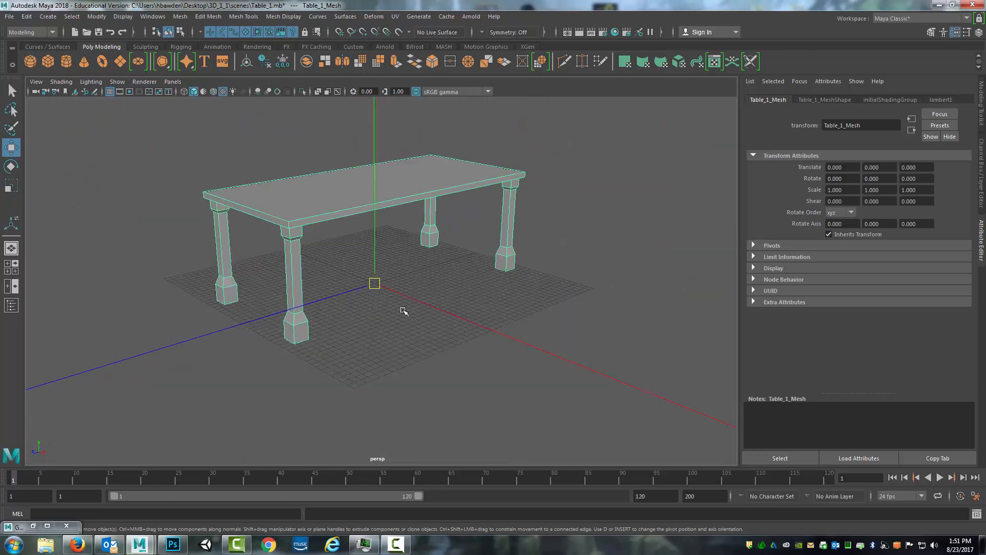
scroll(455, 286, "up", 7)
scroll(455, 286, "down", 5)
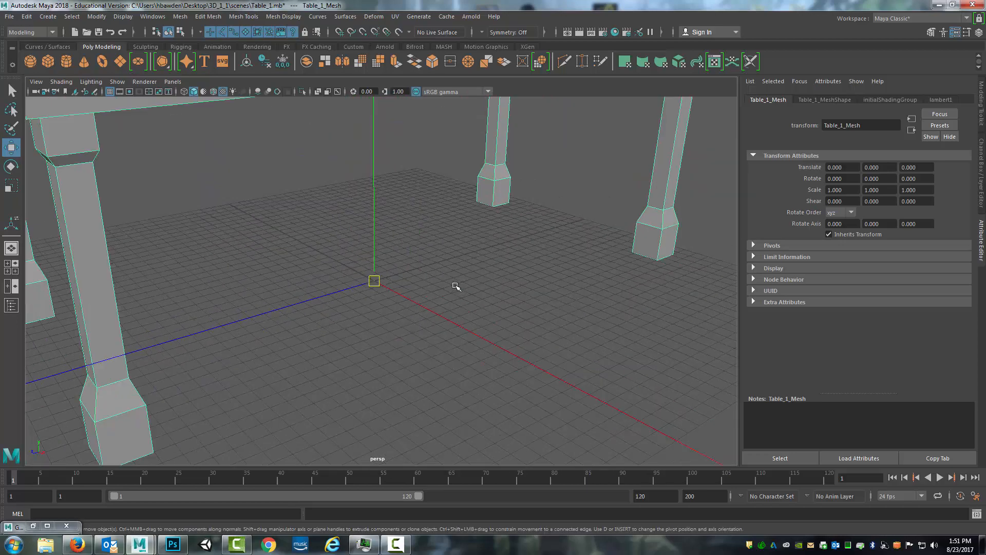
left_click_drag(471, 272, 450, 287, "alt")
scroll(445, 277, "up", 5)
scroll(445, 278, "down", 4)
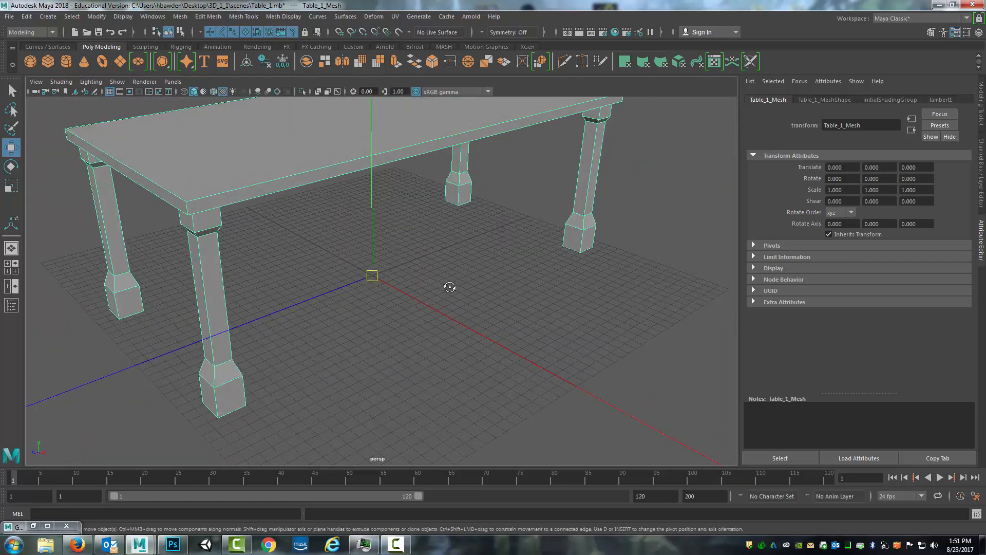
Step: Shrink the Move manipulator and adjust it to a moderate size that fits between the table legs
key("minus")
key("minus")
key("minus")
key("minus")
key("minus")
key("minus")
key("minus")
key("minus")
key("minus")
key("minus")
key("minus")
key("minus")
key("minus")
key("minus")
key("minus")
key("minus")
key("minus")
key("minus")
key("minus")
key("minus")
key("equal")
key("equal")
key("equal")
key("equal")
key("equal")
key("equal")
scroll(459, 282, "down", 4)
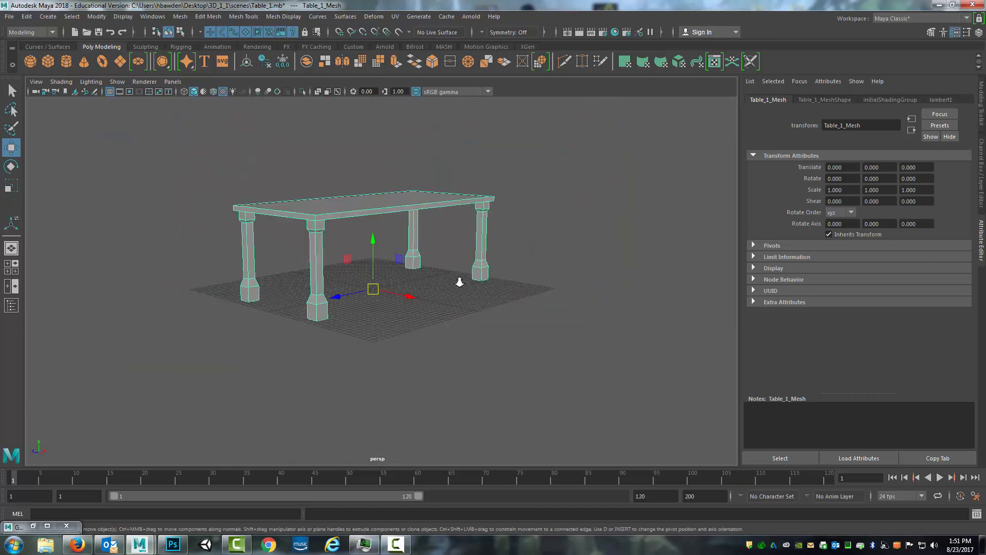
scroll(460, 282, "up", 5)
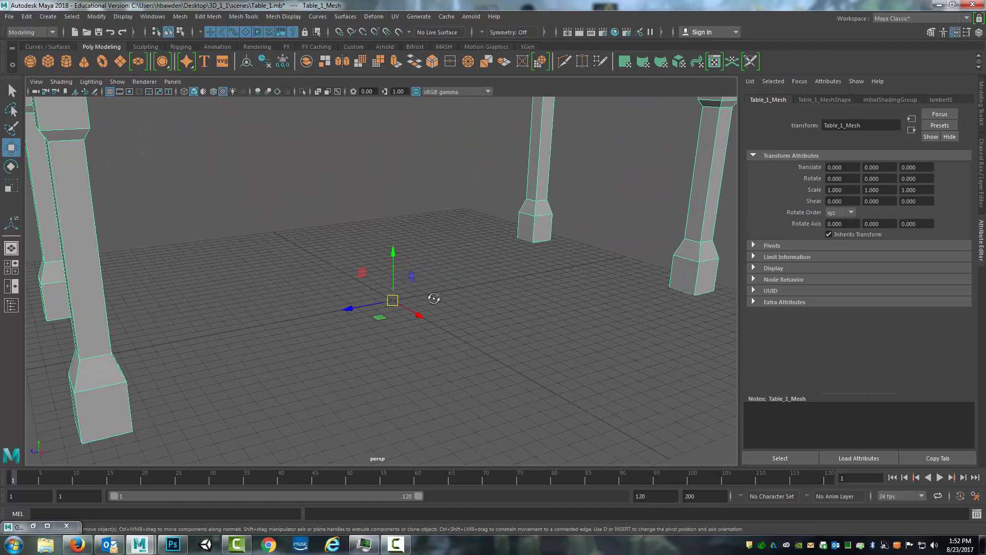